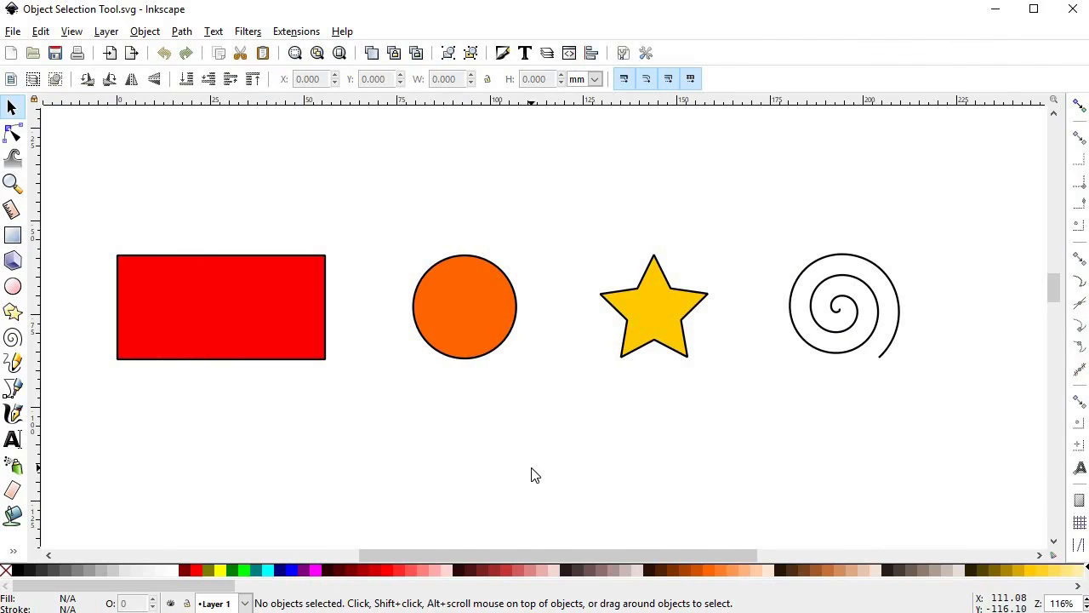
- Activate the Selector tool and select the rectangle, circle, star and spiral individually, one after another
{"action": "left_click", "coordinate": [12, 106]}
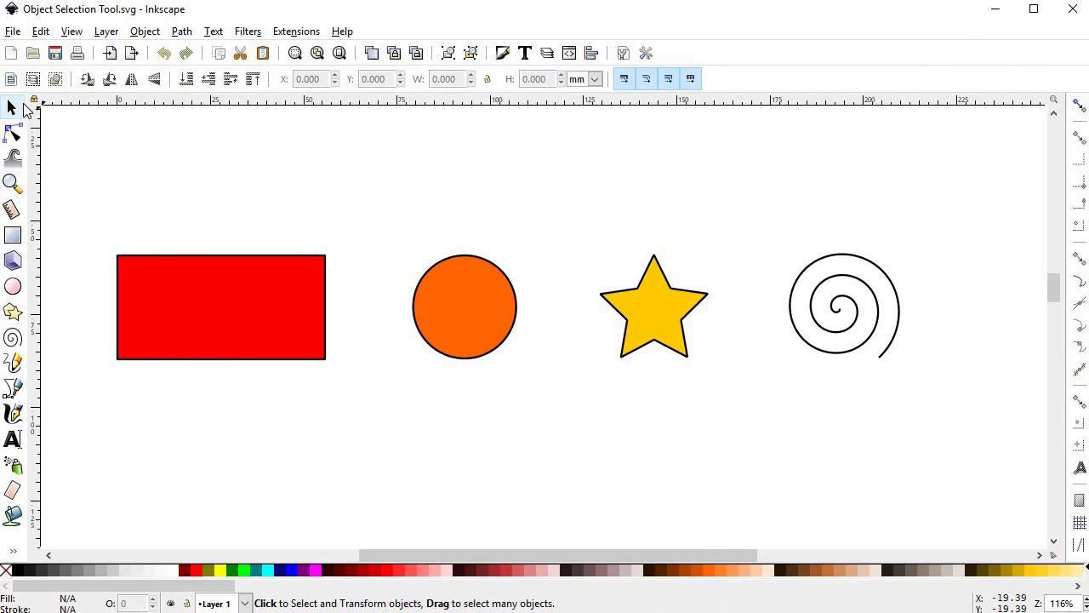
{"action": "left_click", "coordinate": [279, 313]}
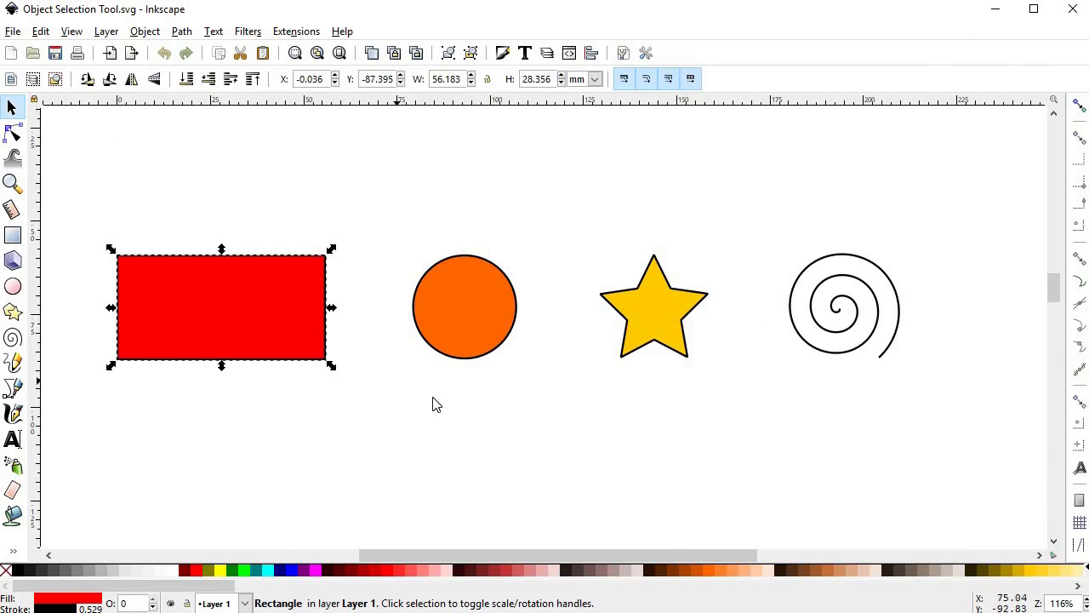
{"action": "left_click", "coordinate": [481, 316]}
{"action": "left_click", "coordinate": [622, 313]}
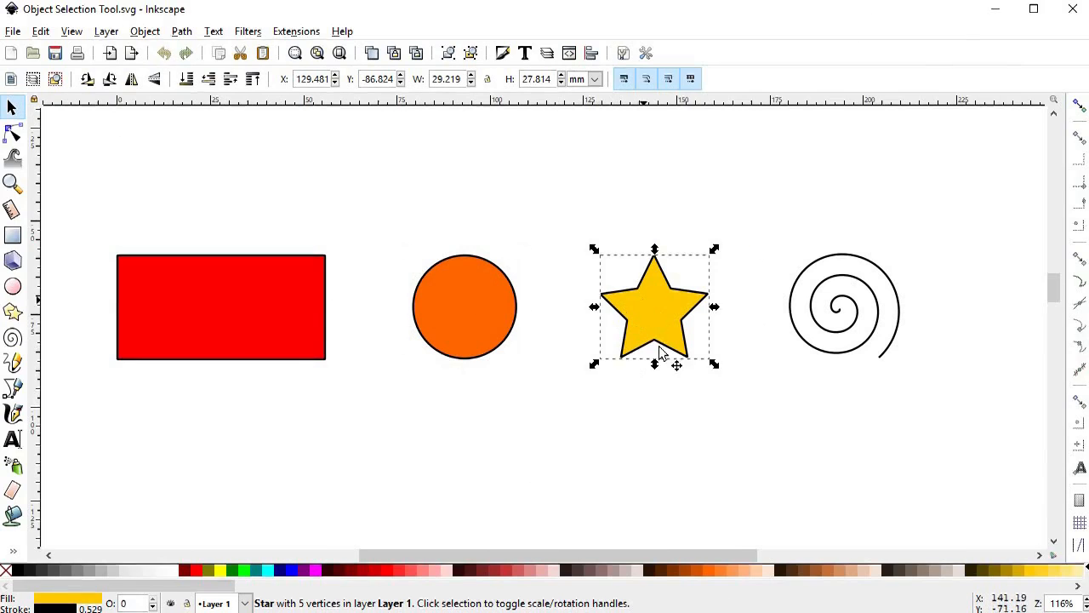
{"action": "left_click", "coordinate": [840, 312]}
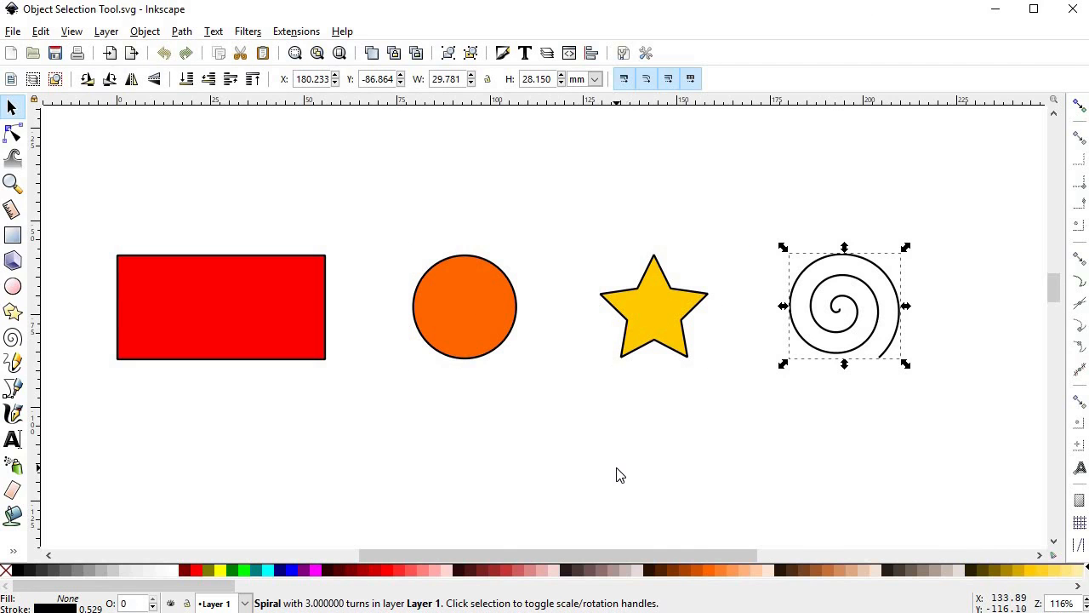
- Select the rectangle, circle and star separately with selection boxes drawn around them, and clear the selection
{"action": "left_click_drag", "start_coordinate": [95, 168], "coordinate": [370, 433]}
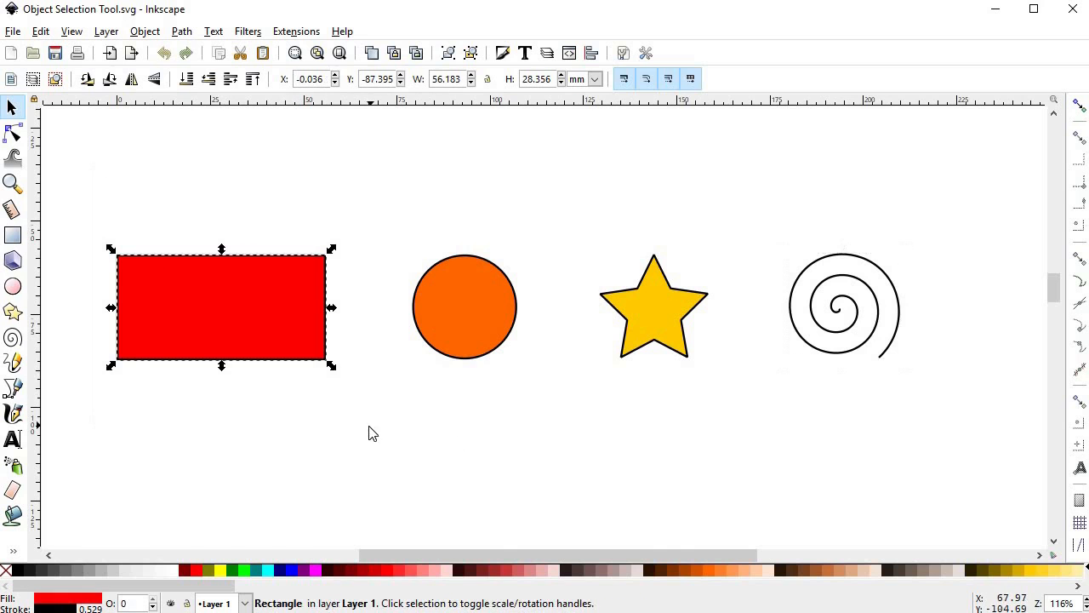
{"action": "left_click_drag", "start_coordinate": [371, 184], "coordinate": [530, 421]}
{"action": "left_click_drag", "start_coordinate": [559, 184], "coordinate": [686, 418]}
{"action": "left_click_drag", "start_coordinate": [517, 170], "coordinate": [681, 429]}
{"action": "left_click_drag", "start_coordinate": [379, 162], "coordinate": [553, 431]}
{"action": "left_click", "coordinate": [581, 446]}
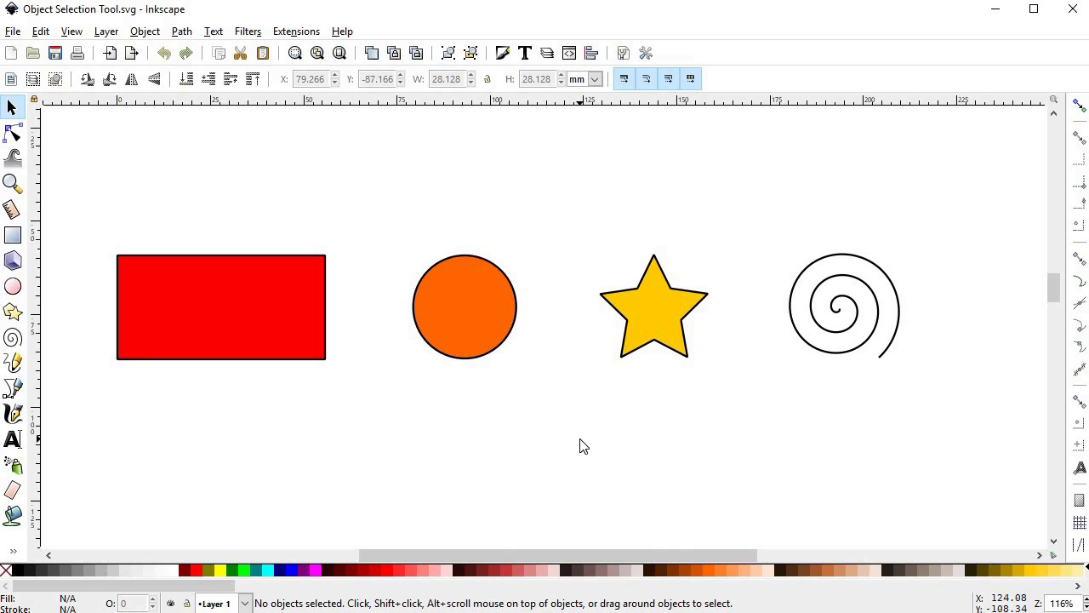
- Select the rectangle and add the circle, star and spiral to the selection one at a time
{"action": "left_click", "coordinate": [288, 349]}
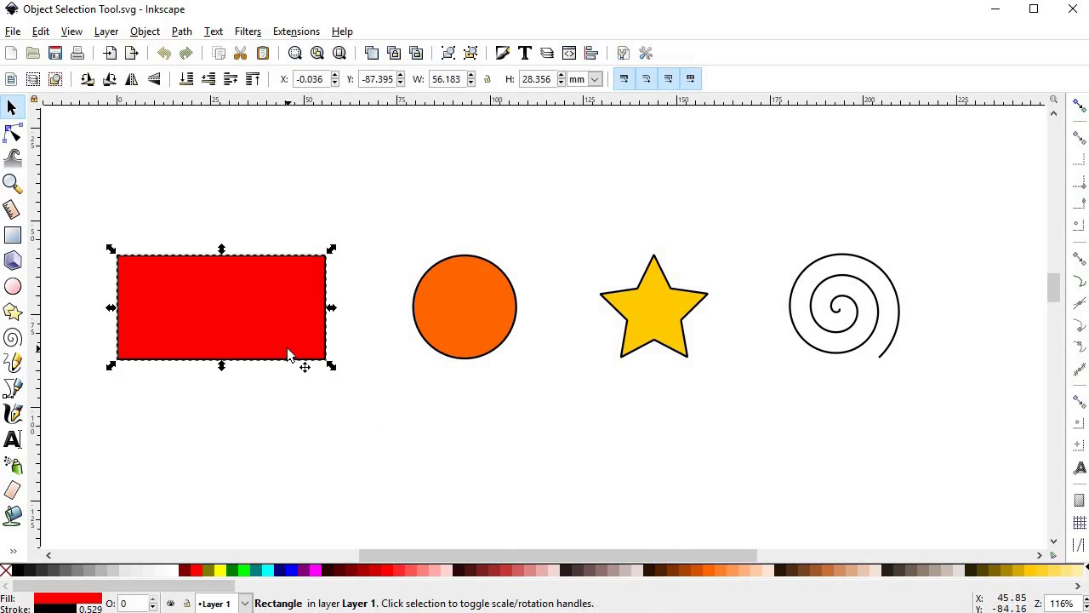
{"action": "left_click", "coordinate": [487, 302], "text": "shift"}
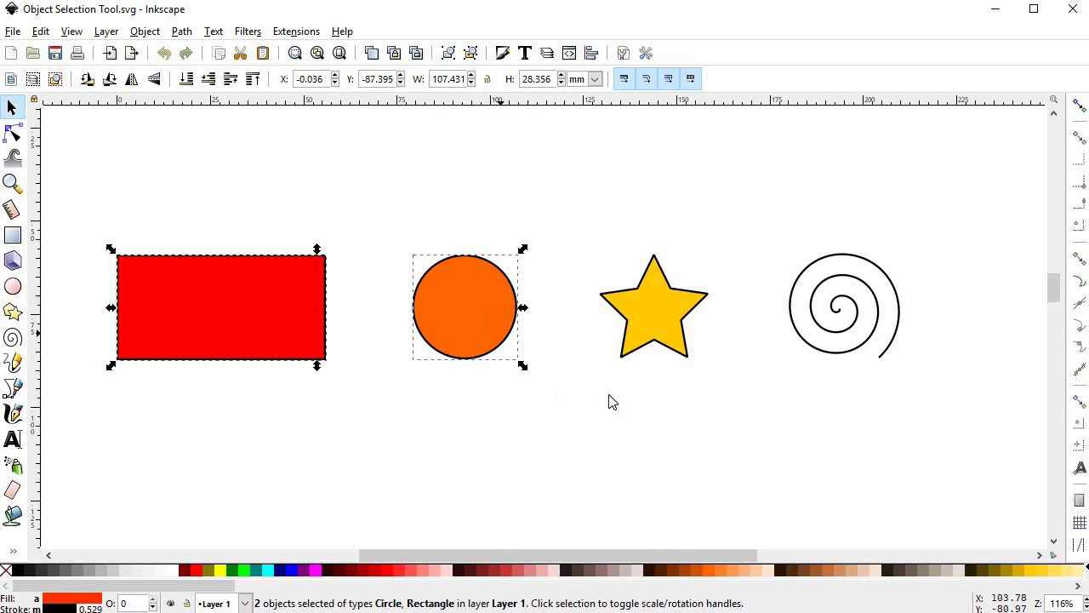
{"action": "left_click", "coordinate": [646, 313], "text": "shift"}
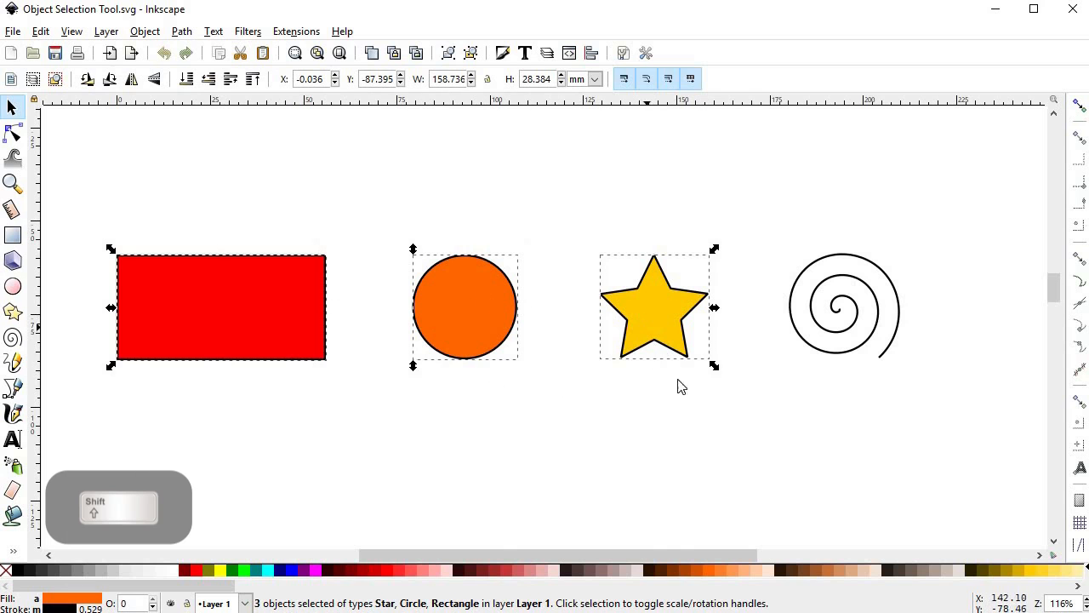
{"action": "left_click", "coordinate": [831, 310], "text": "shift"}
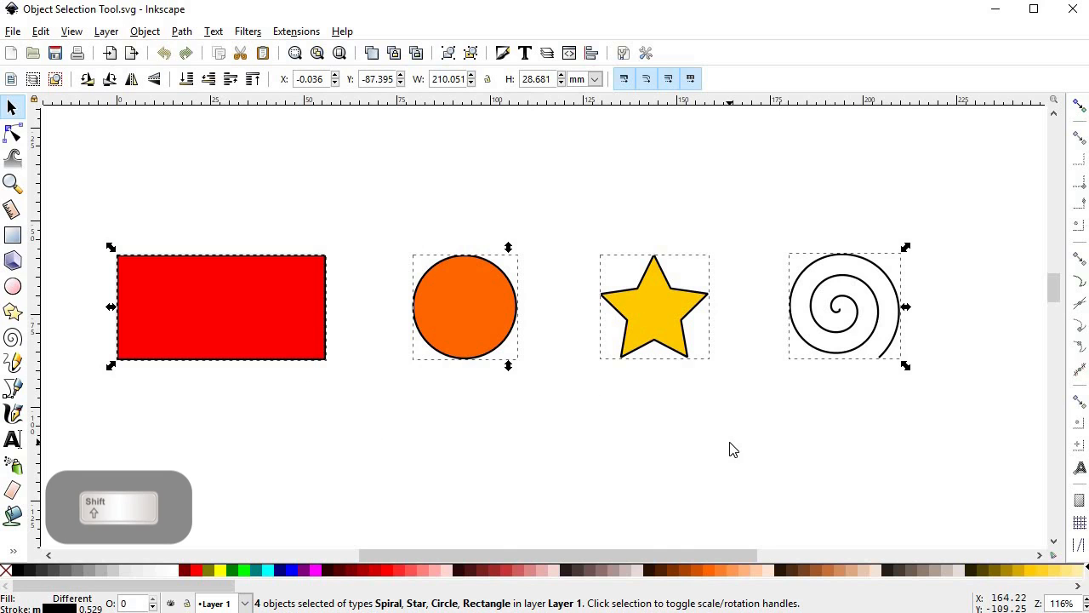
- Clear the selection, select all four shapes with one box around them, and deselect them again
{"action": "left_click", "coordinate": [554, 406]}
{"action": "left_click_drag", "start_coordinate": [91, 148], "coordinate": [927, 458]}
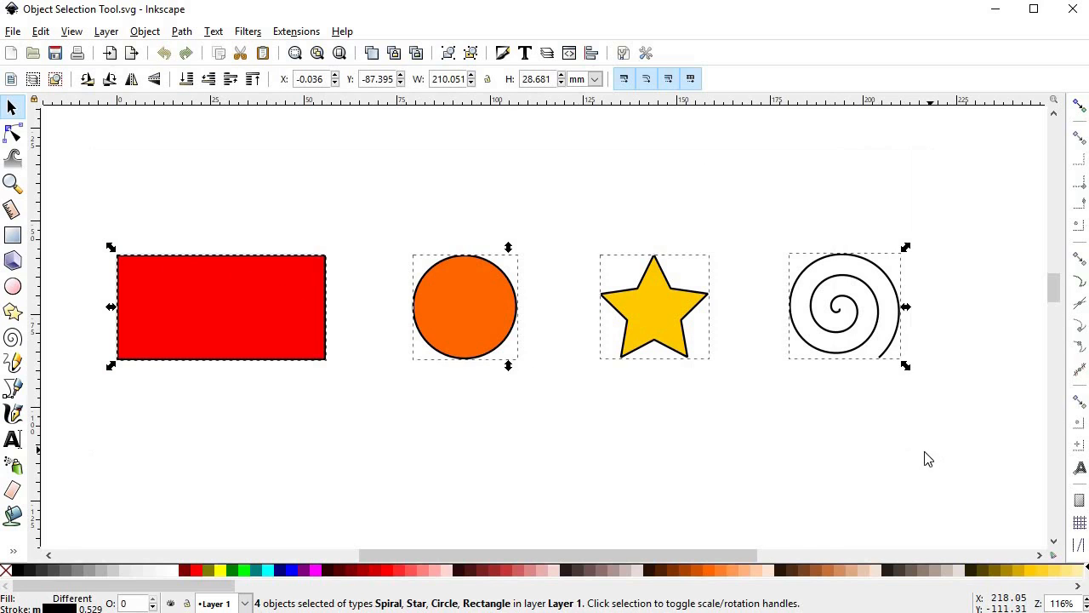
{"action": "left_click", "coordinate": [609, 447]}
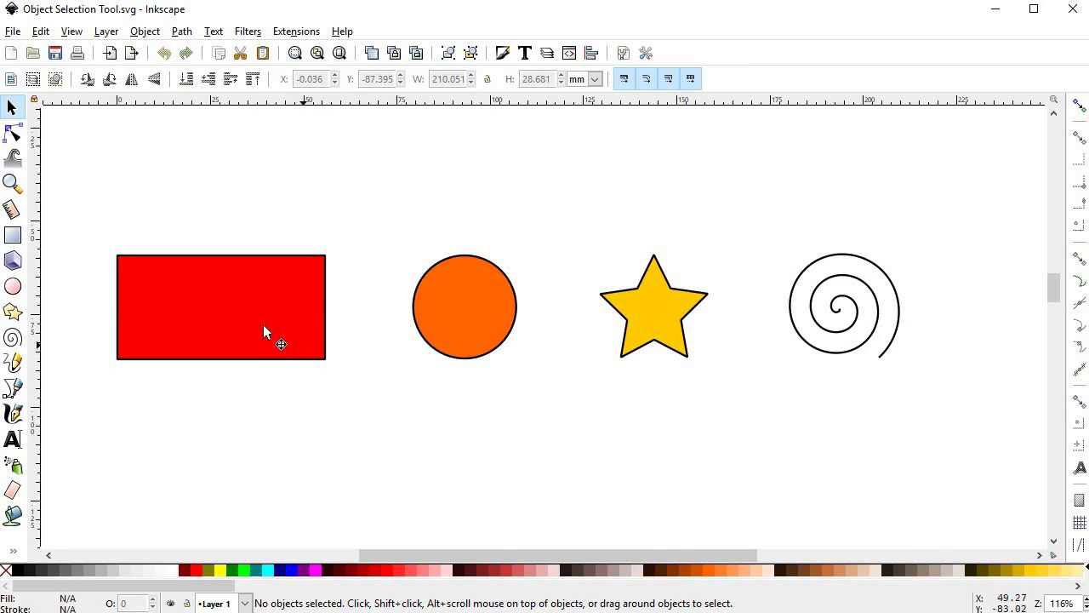
- Move the rectangle to about X 15 mm and gather the circle, star and spiral individually around its right and lower sides
{"action": "left_click_drag", "start_coordinate": [240, 337], "coordinate": [304, 336]}
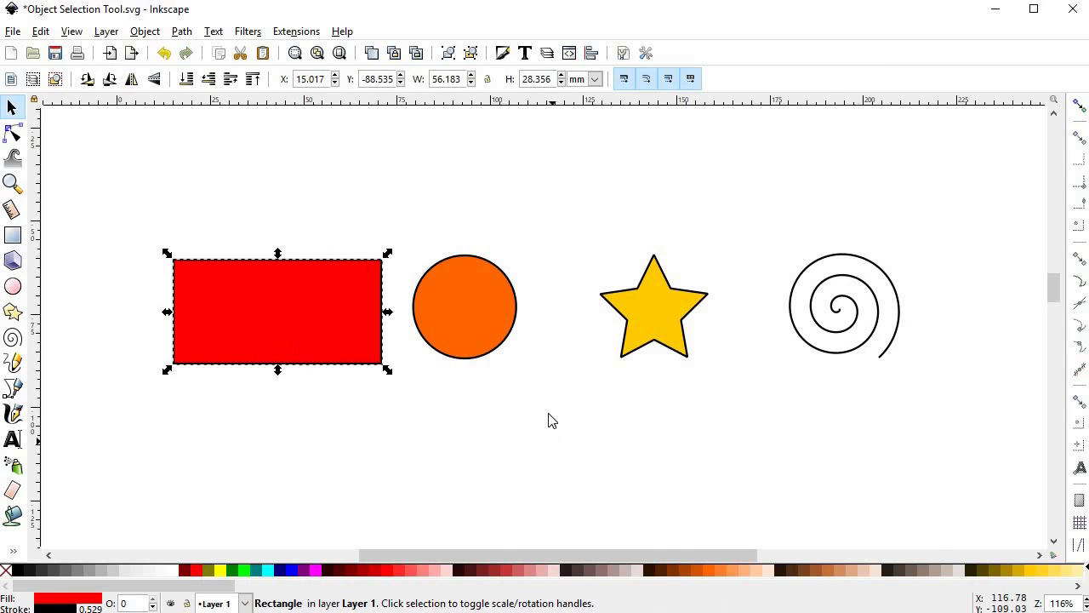
{"action": "left_click_drag", "start_coordinate": [479, 309], "coordinate": [469, 286]}
{"action": "left_click_drag", "start_coordinate": [633, 314], "coordinate": [511, 379]}
{"action": "left_click_drag", "start_coordinate": [830, 318], "coordinate": [377, 433]}
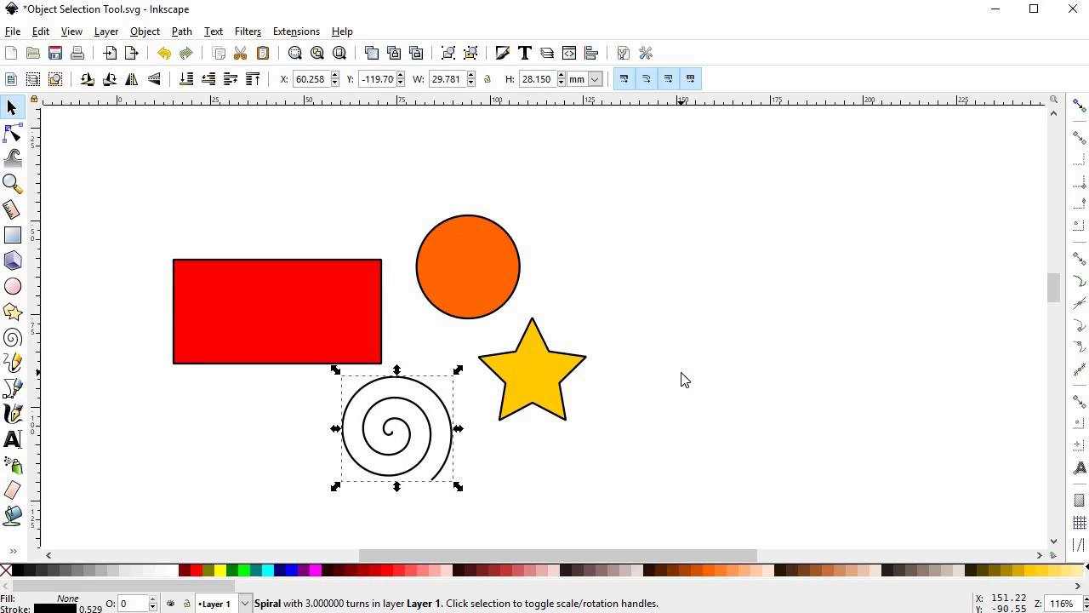
- Select all four shapes with one box and move them together to about X 55, Y -111 mm
{"action": "left_click_drag", "start_coordinate": [140, 149], "coordinate": [687, 522]}
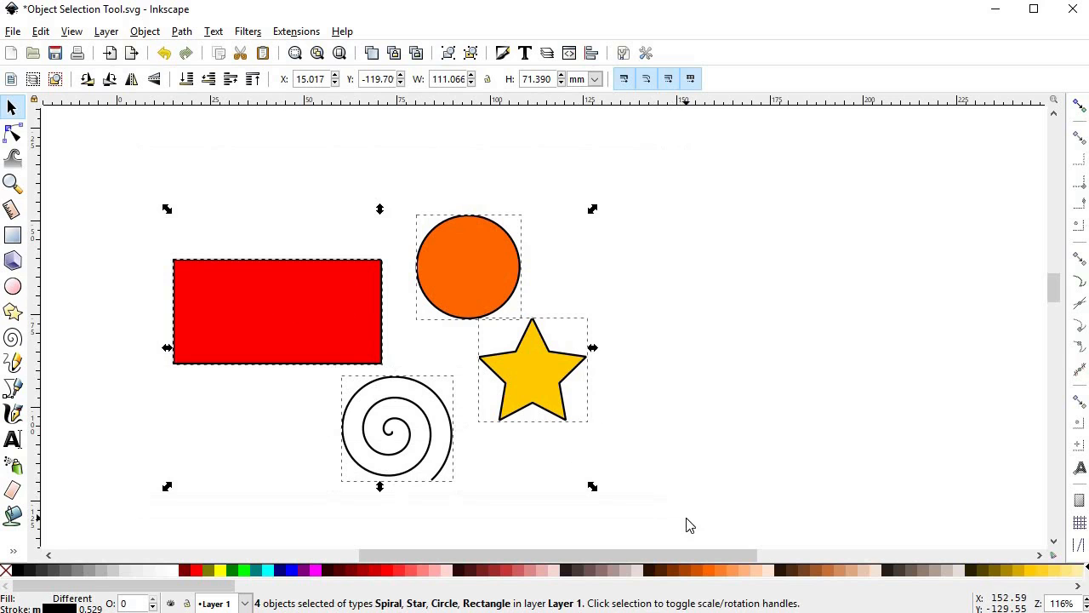
{"action": "left_click_drag", "start_coordinate": [451, 280], "coordinate": [570, 253]}
{"action": "left_click_drag", "start_coordinate": [625, 359], "coordinate": [525, 345]}
{"action": "left_click_drag", "start_coordinate": [240, 263], "coordinate": [397, 272]}
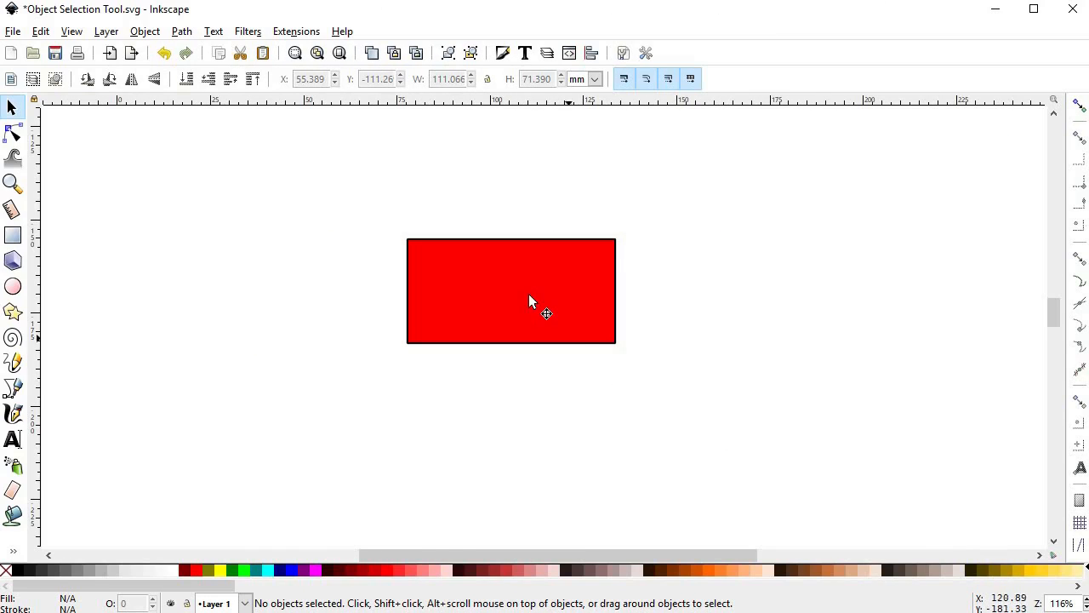
- Move the separate red rectangle lower on the canvas and nudge it in small steps to about X 85.6, Y -180.8 mm
{"action": "left_click_drag", "start_coordinate": [496, 292], "coordinate": [721, 410]}
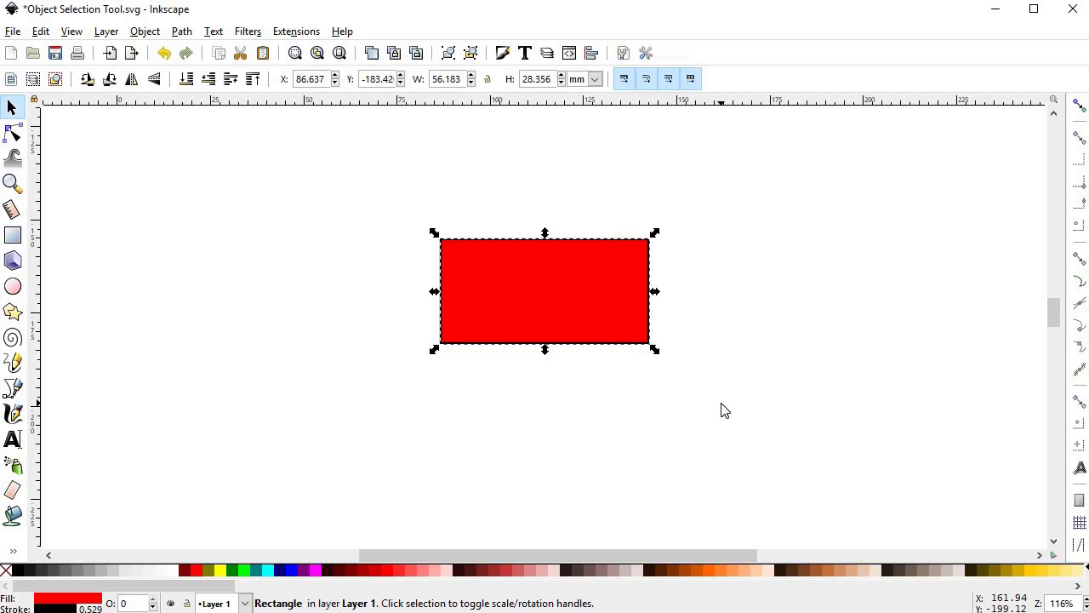
{"action": "key", "text": "Up"}
{"action": "key", "text": "Up"}
{"action": "key", "text": "Left"}
{"action": "key", "text": "Left"}
{"action": "key", "text": "Left"}
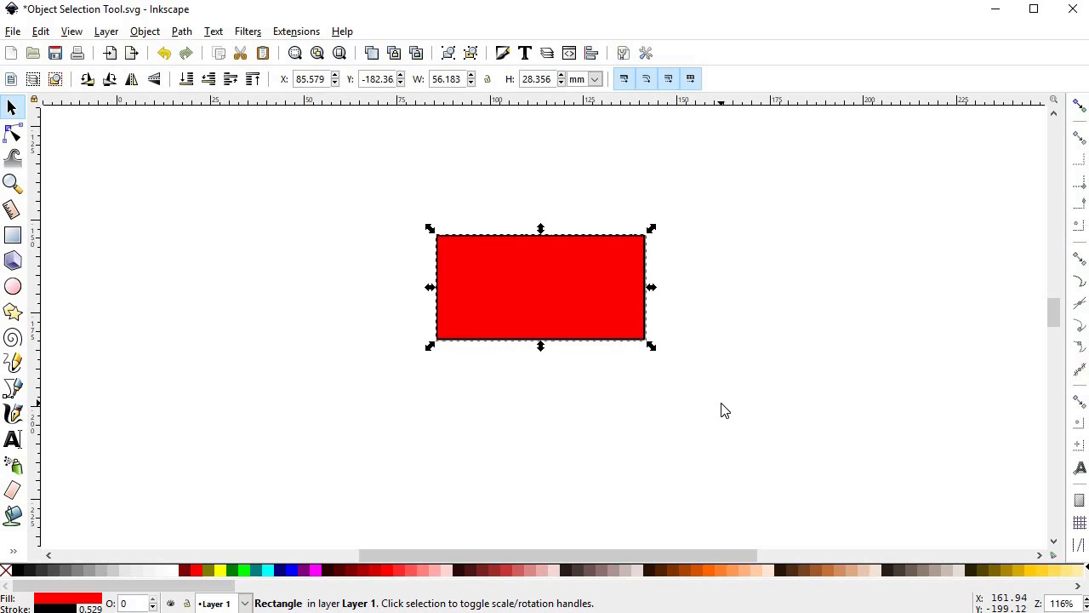
{"action": "key", "text": "Up"}
{"action": "key", "text": "Right"}
{"action": "key", "text": "Down"}
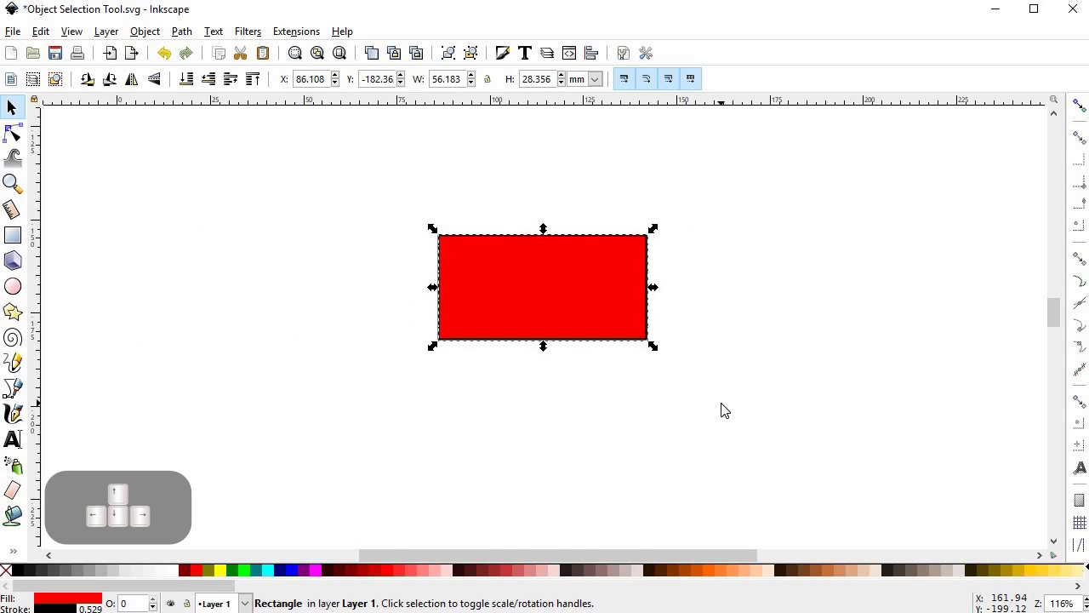
{"action": "key", "text": "Left"}
{"action": "key", "text": "Left"}
{"action": "key", "text": "Up"}
{"action": "key", "text": "Up"}
{"action": "key", "text": "Up"}
{"action": "key", "text": "Right"}
{"action": "key", "text": "Right"}
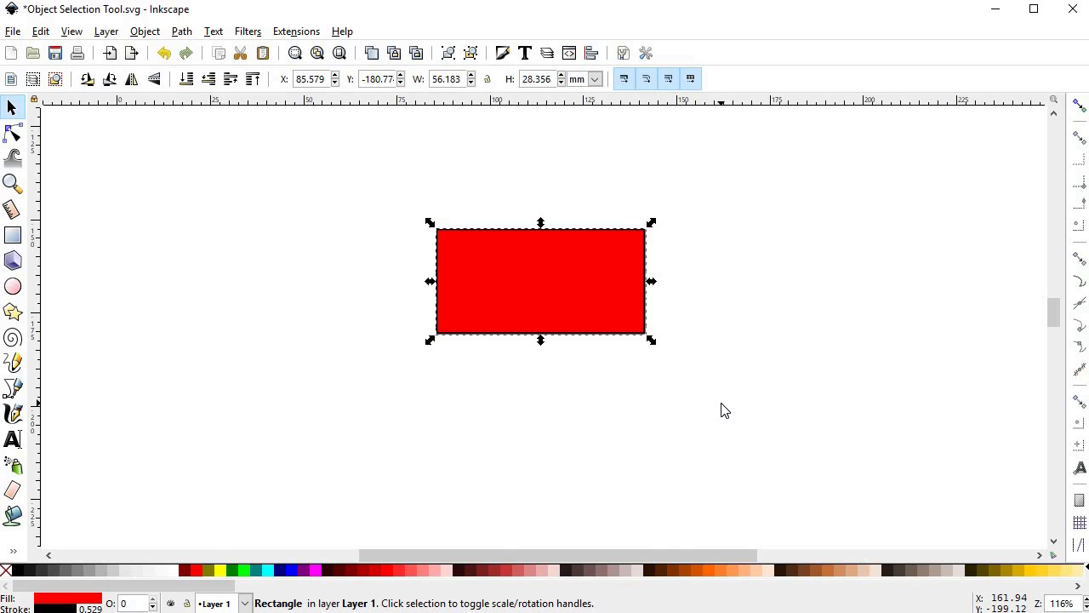
- Nudge the rectangle around in large steps, ending at about X 80.3, Y -180.8 mm
{"action": "key", "text": "shift+Down"}
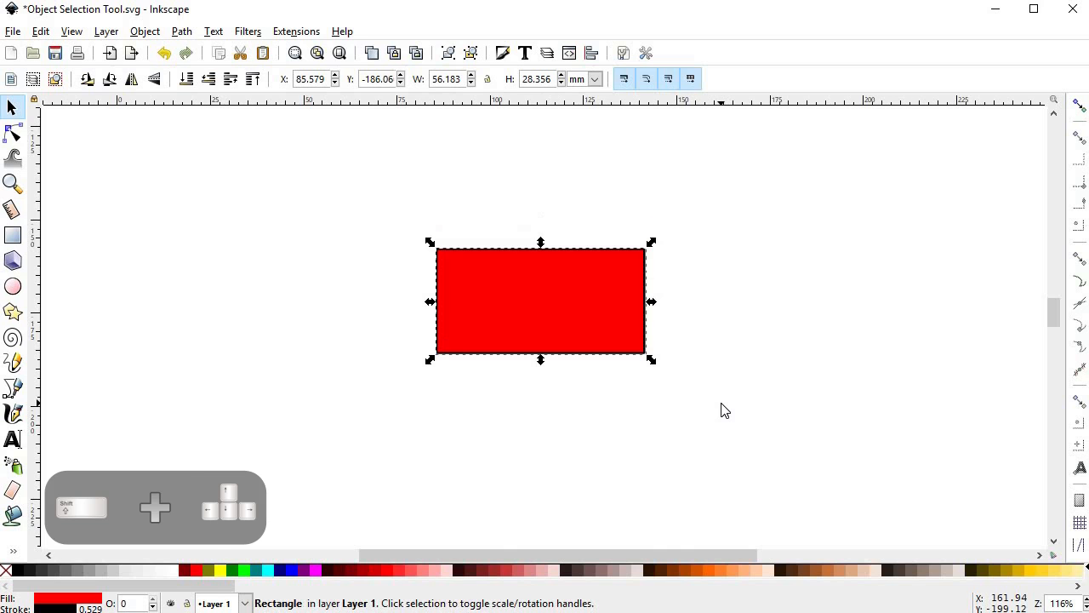
{"action": "key", "text": "shift+Down"}
{"action": "key", "text": "shift+Left"}
{"action": "key", "text": "shift+Left"}
{"action": "key", "text": "shift+Up"}
{"action": "key", "text": "shift+Up"}
{"action": "key", "text": "shift+Up"}
{"action": "key", "text": "shift+Right"}
{"action": "key", "text": "shift+Right"}
{"action": "key", "text": "shift+Down"}
{"action": "key", "text": "shift+Down"}
{"action": "key", "text": "shift+Up"}
{"action": "key", "text": "shift+Up"}
{"action": "key", "text": "shift+Left"}
{"action": "key", "text": "shift+Left"}
{"action": "key", "text": "shift+Down"}
{"action": "key", "text": "shift+Down"}
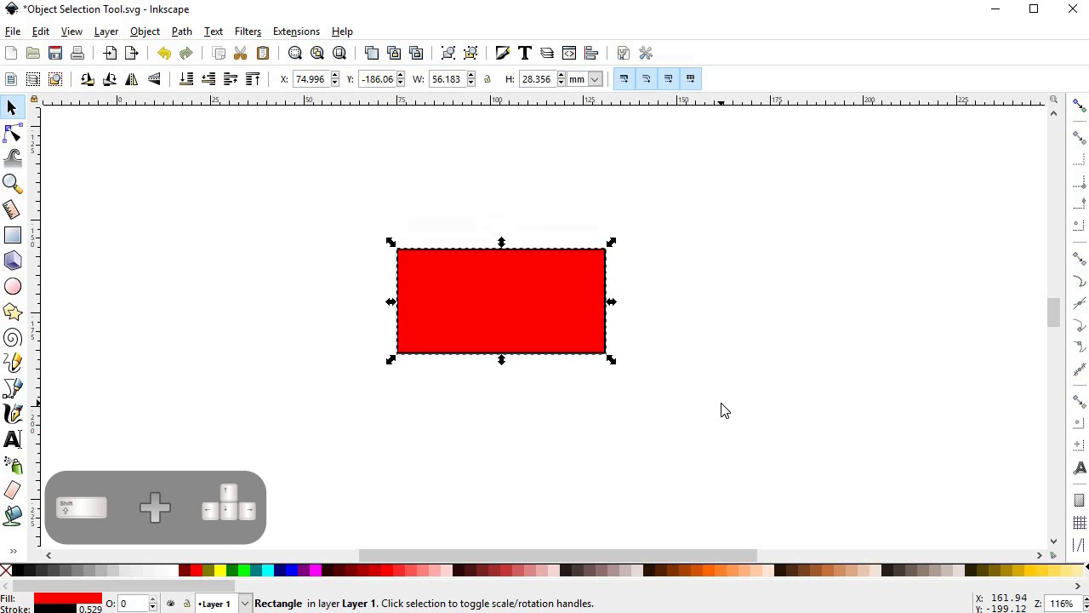
{"action": "key", "text": "shift+Right"}
{"action": "key", "text": "shift+Up"}
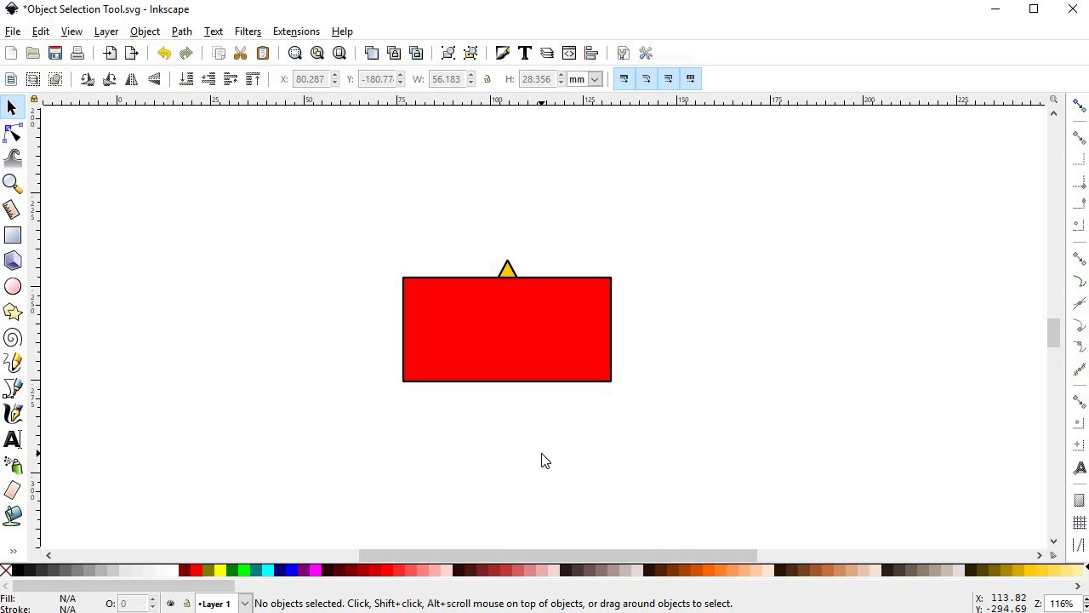
- Use select-under on the stacked shapes to reach the ones hidden beneath the red rectangle, ending on the rectangle
{"action": "left_click", "coordinate": [511, 328], "text": "alt"}
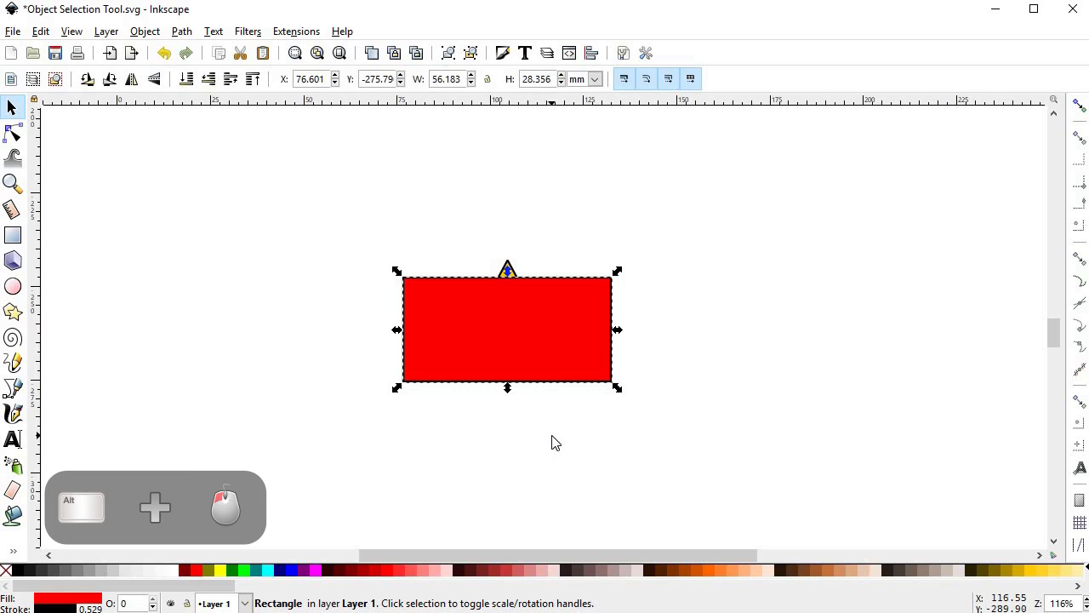
{"action": "left_click", "coordinate": [508, 339], "text": "alt"}
{"action": "left_click", "coordinate": [509, 339], "text": "alt"}
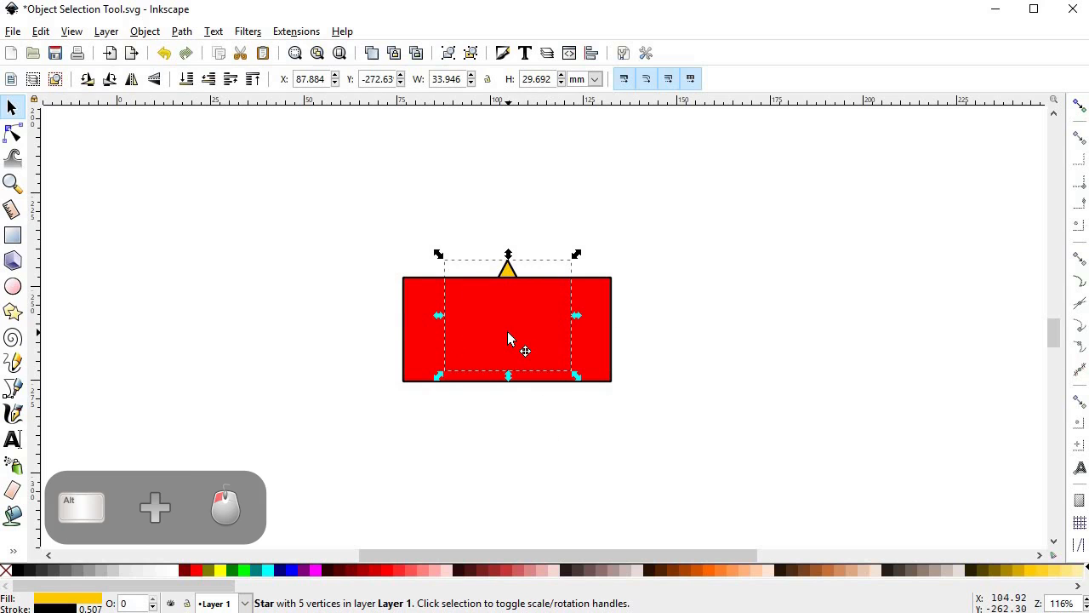
{"action": "left_click", "coordinate": [509, 339], "text": "alt"}
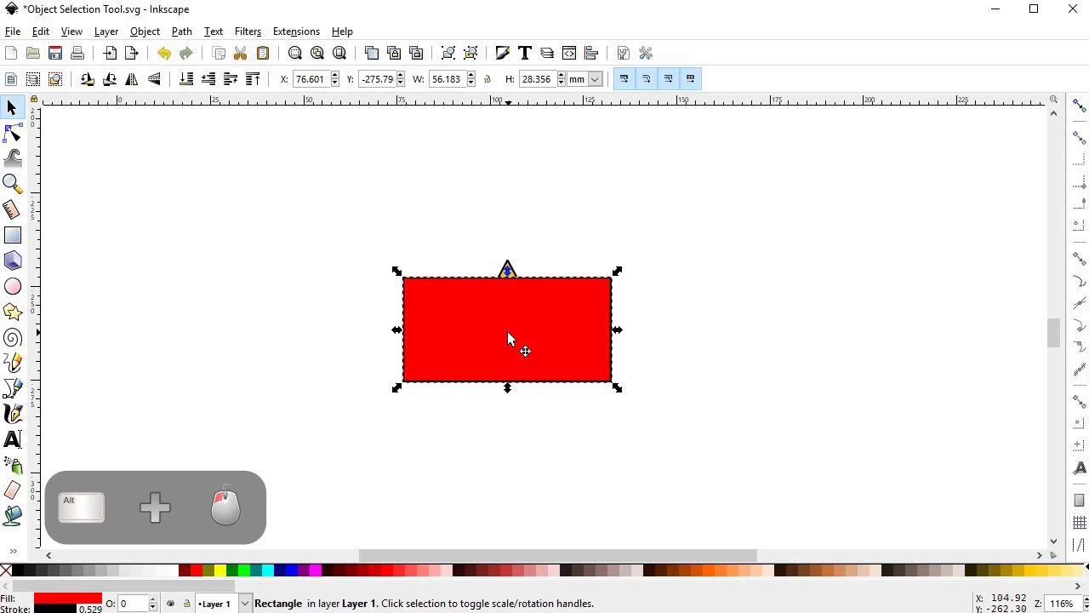
{"action": "left_click", "coordinate": [509, 339], "text": "alt"}
{"action": "left_click", "coordinate": [509, 338], "text": "alt"}
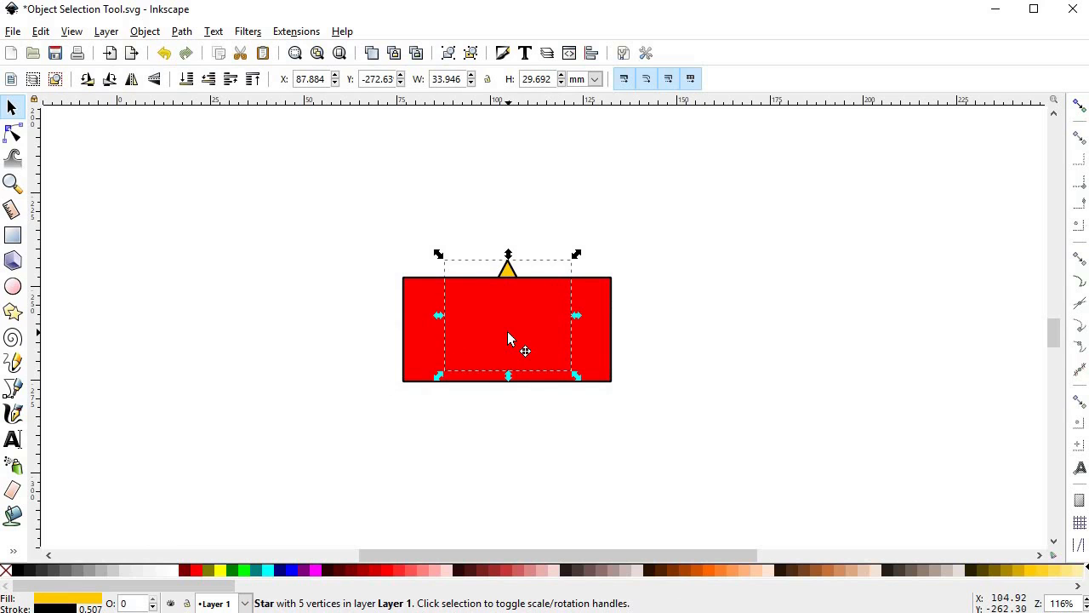
{"action": "left_click", "coordinate": [509, 338], "text": "alt"}
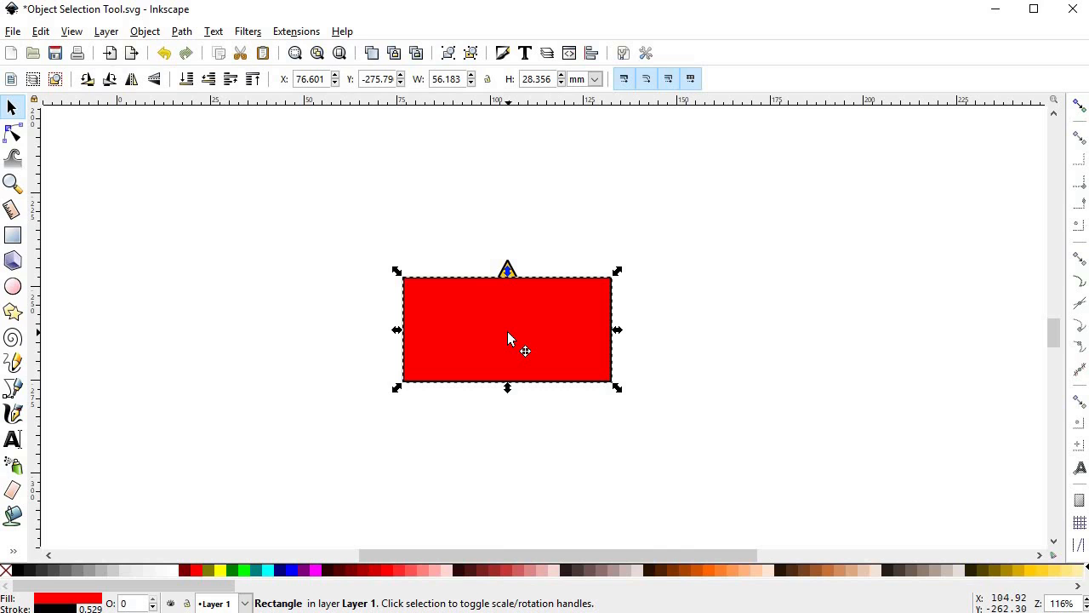
- Cycle-select through the overlapping rectangle, ellipse and star at their shared spot, ending with the star selected
{"action": "key", "text": "alt"}
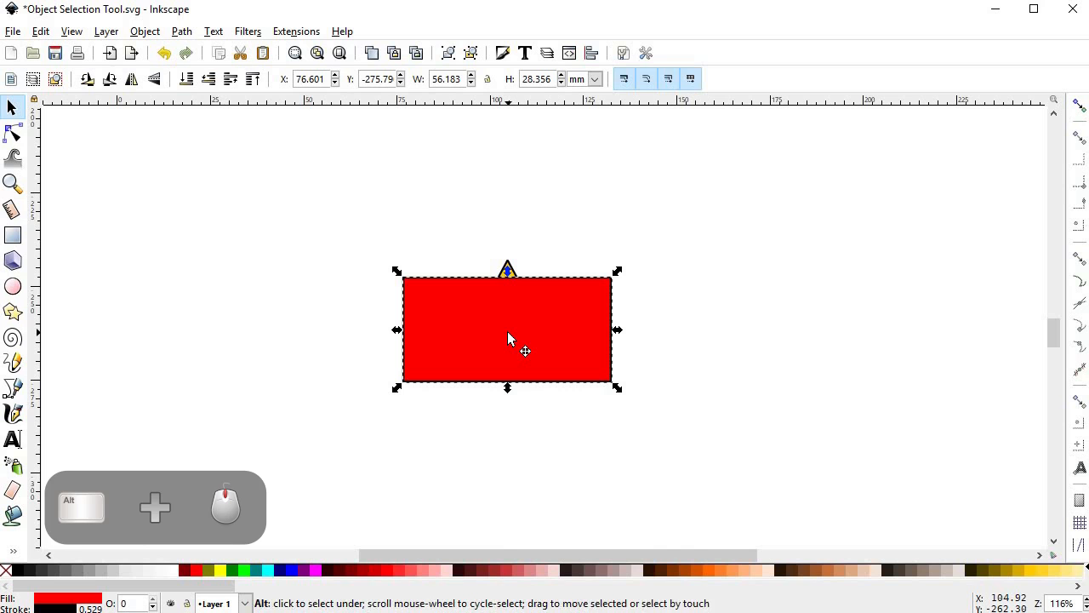
{"action": "left_click", "coordinate": [508, 338], "text": "alt"}
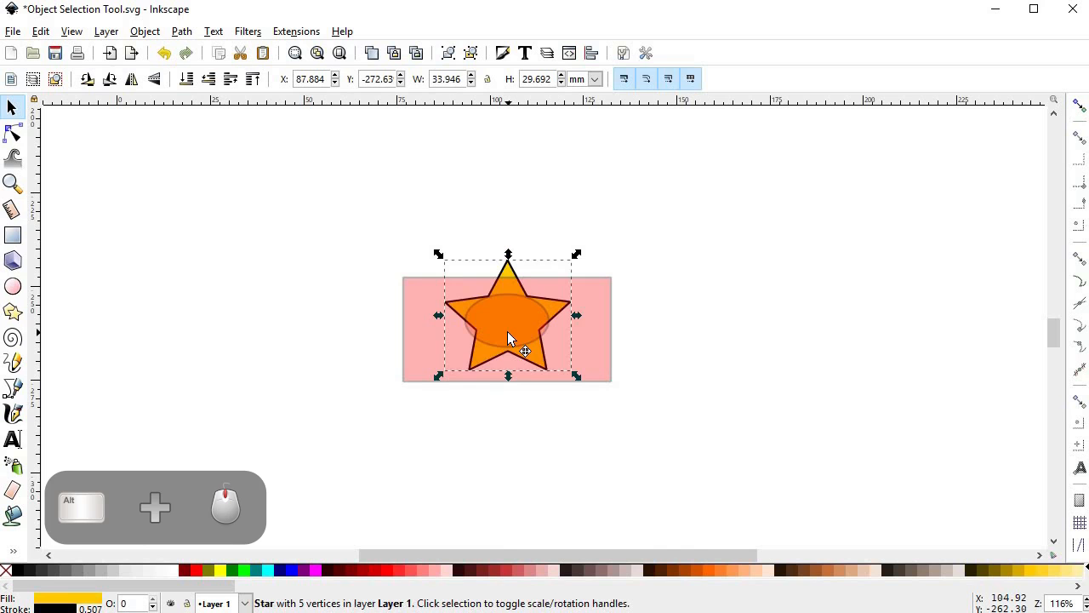
{"action": "left_click", "coordinate": [508, 338], "text": "alt"}
{"action": "left_click", "coordinate": [508, 339], "text": "alt"}
{"action": "left_click", "coordinate": [508, 339], "text": "alt"}
{"action": "left_click", "coordinate": [508, 338], "text": "alt"}
{"action": "left_click", "coordinate": [508, 339], "text": "alt"}
{"action": "left_click", "coordinate": [508, 338], "text": "alt"}
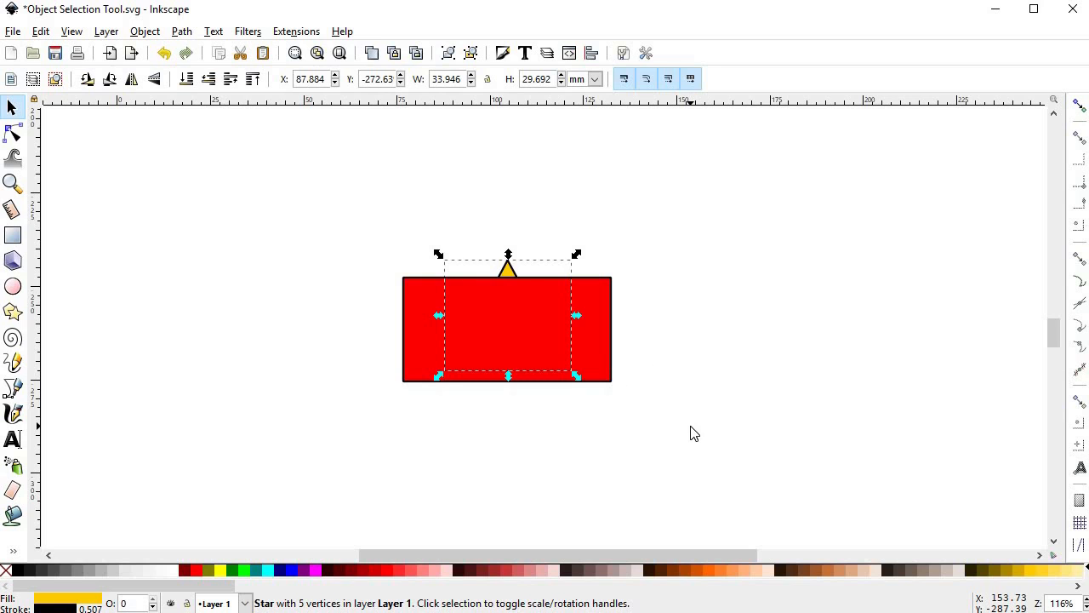
- Scale the single red rectangle by its corner and side handles to about 73.5 × 48.7 mm
{"action": "left_click_drag", "start_coordinate": [516, 331], "coordinate": [515, 316]}
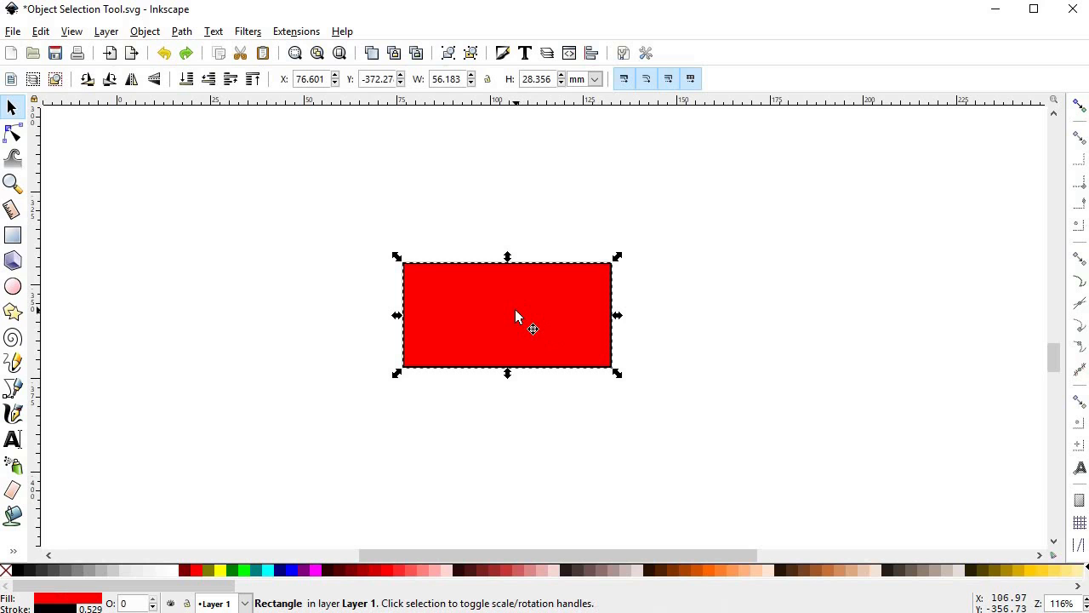
{"action": "left_click_drag", "start_coordinate": [617, 375], "coordinate": [698, 334]}
{"action": "left_click_drag", "start_coordinate": [547, 332], "coordinate": [549, 414]}
{"action": "mouse_move", "coordinate": [396, 337]}
{"action": "left_mouse_down"}
{"action": "mouse_move", "coordinate": [307, 352]}
{"action": "mouse_move", "coordinate": [440, 343]}
{"action": "mouse_move", "coordinate": [408, 343]}
{"action": "left_mouse_up"}
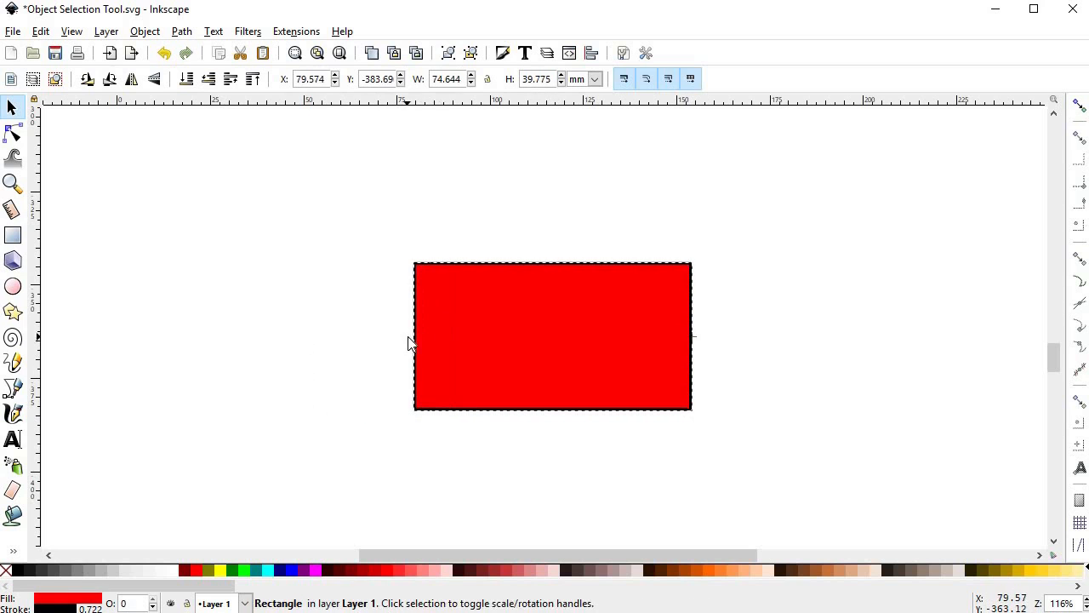
{"action": "mouse_move", "coordinate": [553, 261]}
{"action": "left_mouse_down"}
{"action": "mouse_move", "coordinate": [550, 230]}
{"action": "mouse_move", "coordinate": [564, 268]}
{"action": "left_mouse_up"}
{"action": "left_click_drag", "start_coordinate": [698, 260], "coordinate": [683, 224]}
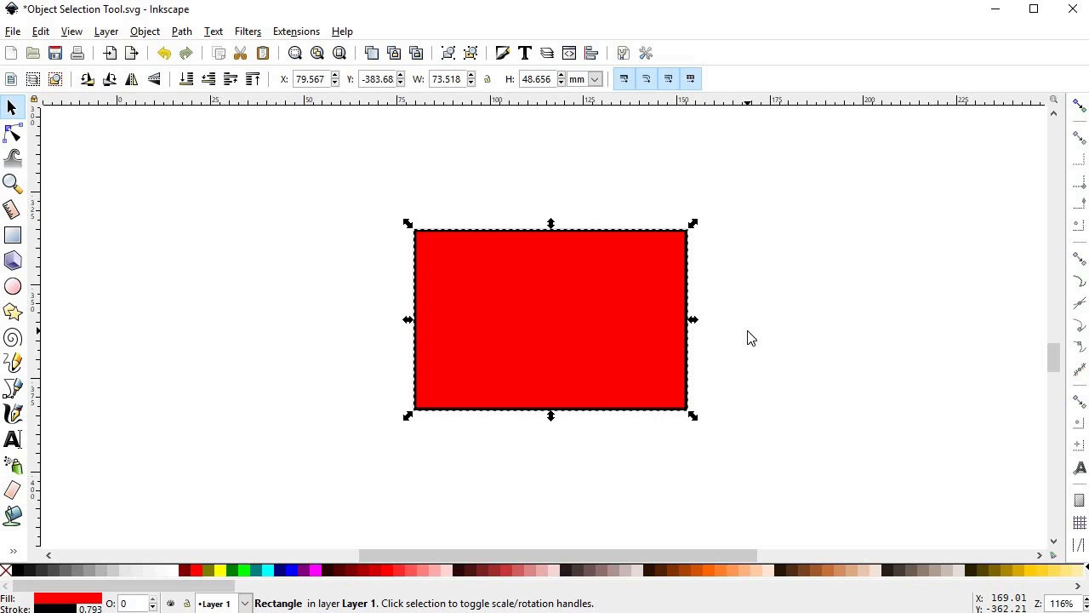
- Switch the red rectangle to its rotate and skew handles, and rotate and skew it to about 74.8 × 58.1 mm overall
{"action": "left_click", "coordinate": [564, 322]}
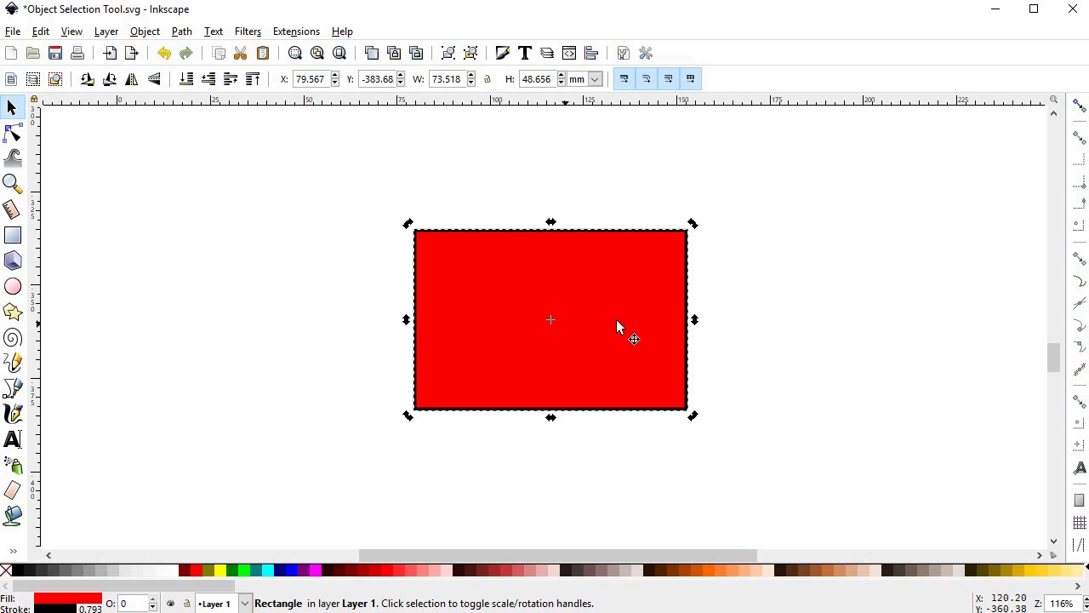
{"action": "mouse_move", "coordinate": [697, 228]}
{"action": "left_mouse_down"}
{"action": "mouse_move", "coordinate": [707, 282]}
{"action": "mouse_move", "coordinate": [674, 196]}
{"action": "mouse_move", "coordinate": [697, 227]}
{"action": "left_mouse_up"}
{"action": "mouse_move", "coordinate": [551, 222]}
{"action": "left_mouse_down"}
{"action": "mouse_move", "coordinate": [604, 224]}
{"action": "mouse_move", "coordinate": [515, 221]}
{"action": "mouse_move", "coordinate": [559, 227]}
{"action": "left_mouse_up"}
{"action": "mouse_move", "coordinate": [698, 321]}
{"action": "left_mouse_down"}
{"action": "mouse_move", "coordinate": [695, 289]}
{"action": "mouse_move", "coordinate": [695, 355]}
{"action": "mouse_move", "coordinate": [697, 343]}
{"action": "left_mouse_up"}
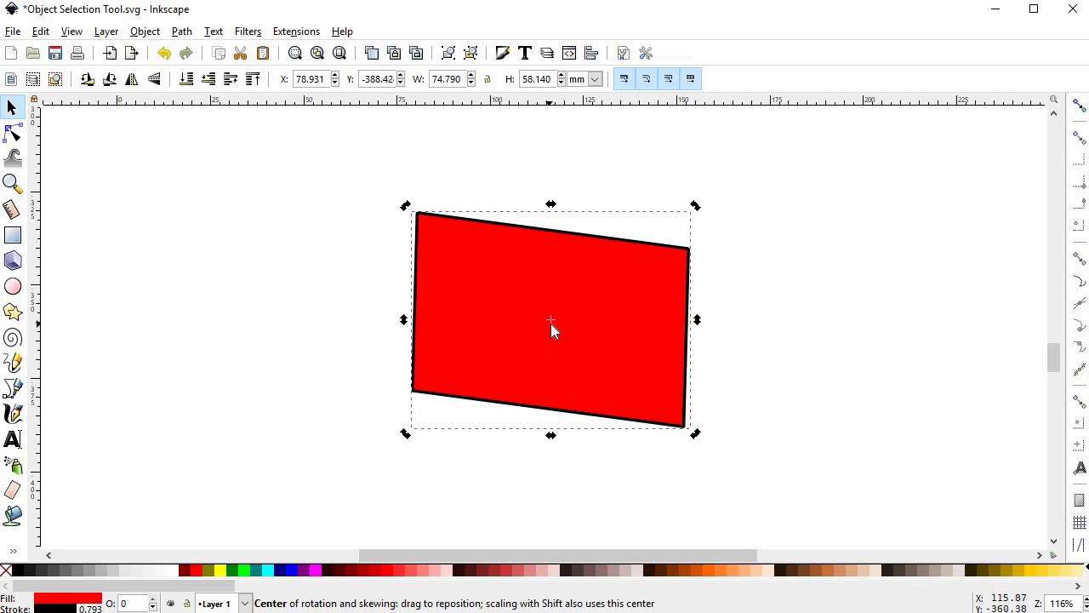
- Move the rectangle's rotation centre below its lower-left corner and to its right side, rotating and skewing it about each position
{"action": "left_click_drag", "start_coordinate": [514, 328], "coordinate": [449, 359]}
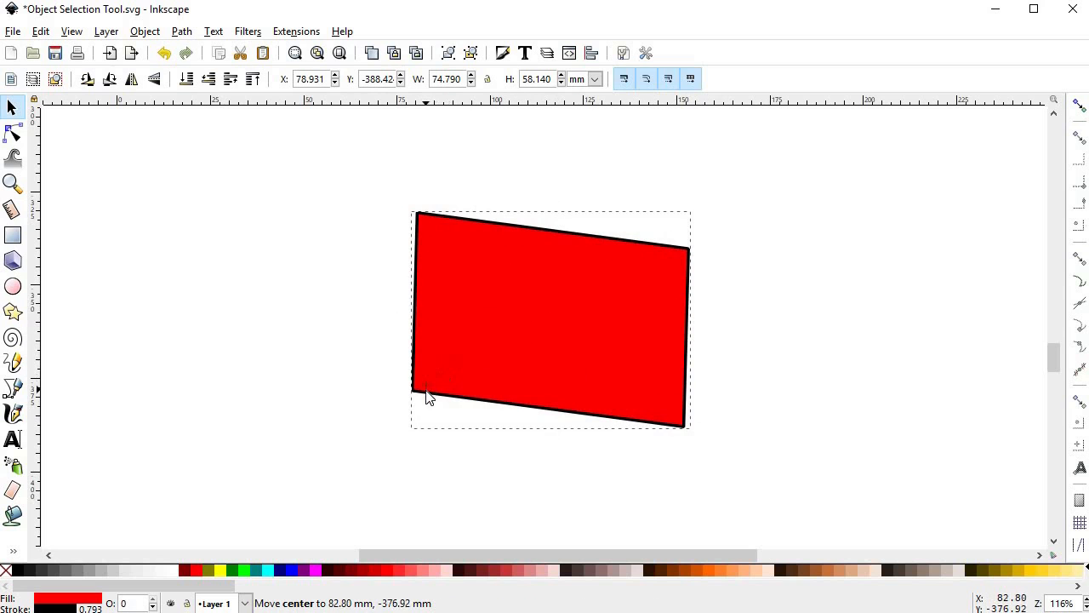
{"action": "left_click_drag", "start_coordinate": [425, 425], "coordinate": [425, 426]}
{"action": "left_click_drag", "start_coordinate": [690, 205], "coordinate": [667, 197]}
{"action": "left_click_drag", "start_coordinate": [545, 210], "coordinate": [567, 214]}
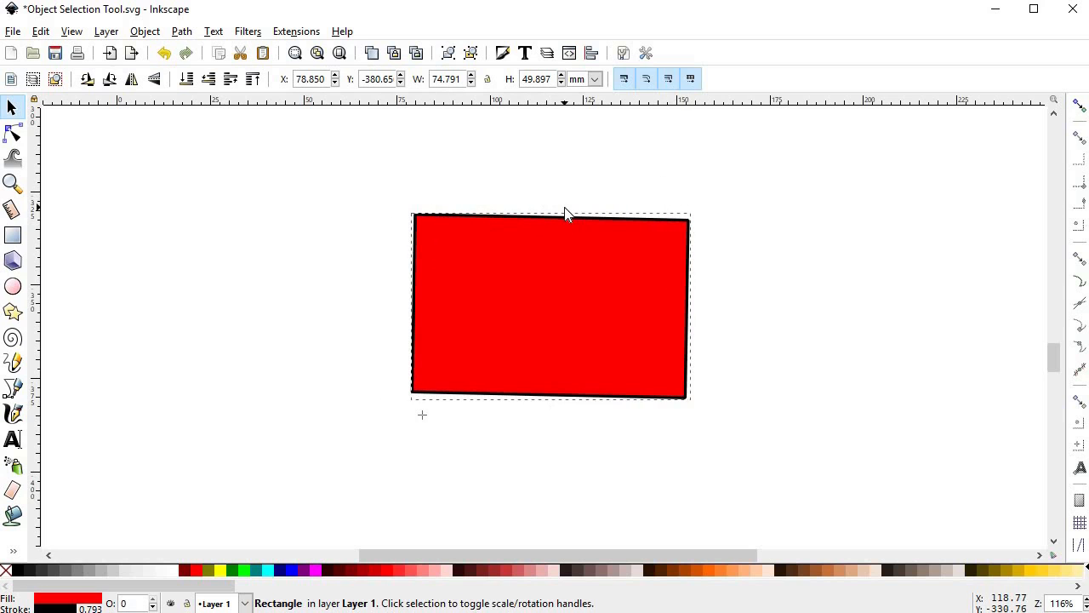
{"action": "mouse_move", "coordinate": [422, 417]}
{"action": "left_mouse_down"}
{"action": "mouse_move", "coordinate": [608, 352]}
{"action": "mouse_move", "coordinate": [674, 384]}
{"action": "left_mouse_up"}
{"action": "mouse_move", "coordinate": [406, 209]}
{"action": "left_mouse_down"}
{"action": "mouse_move", "coordinate": [379, 324]}
{"action": "mouse_move", "coordinate": [445, 173]}
{"action": "mouse_move", "coordinate": [408, 241]}
{"action": "mouse_move", "coordinate": [412, 217]}
{"action": "left_mouse_up"}
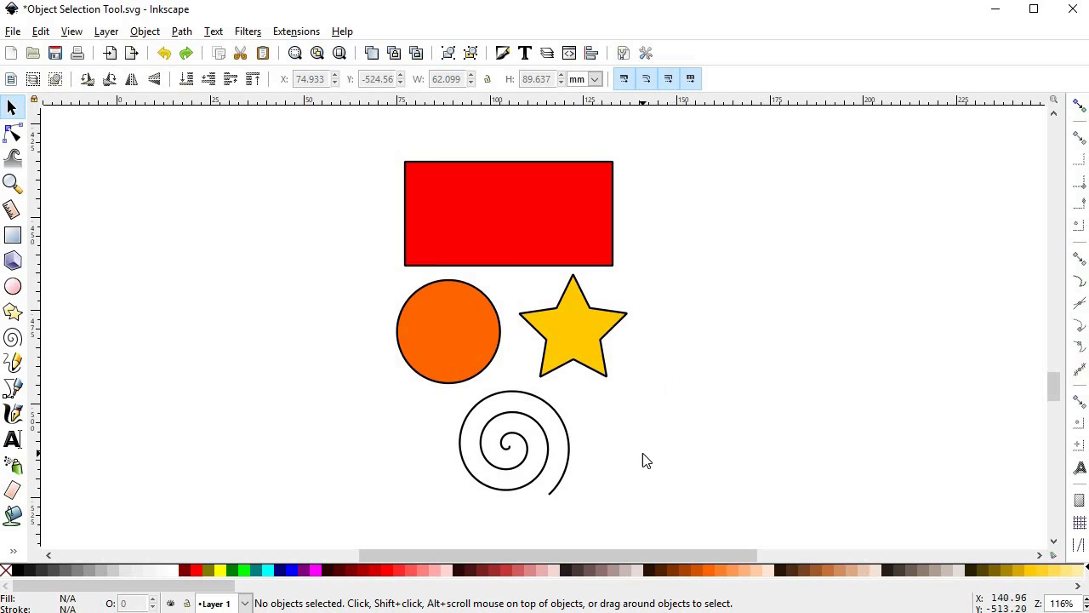
- Select the rectangle, circle, star and spiral together and scale them as one to about 53.9 × 61.8 mm
{"action": "left_click_drag", "start_coordinate": [338, 140], "coordinate": [681, 519]}
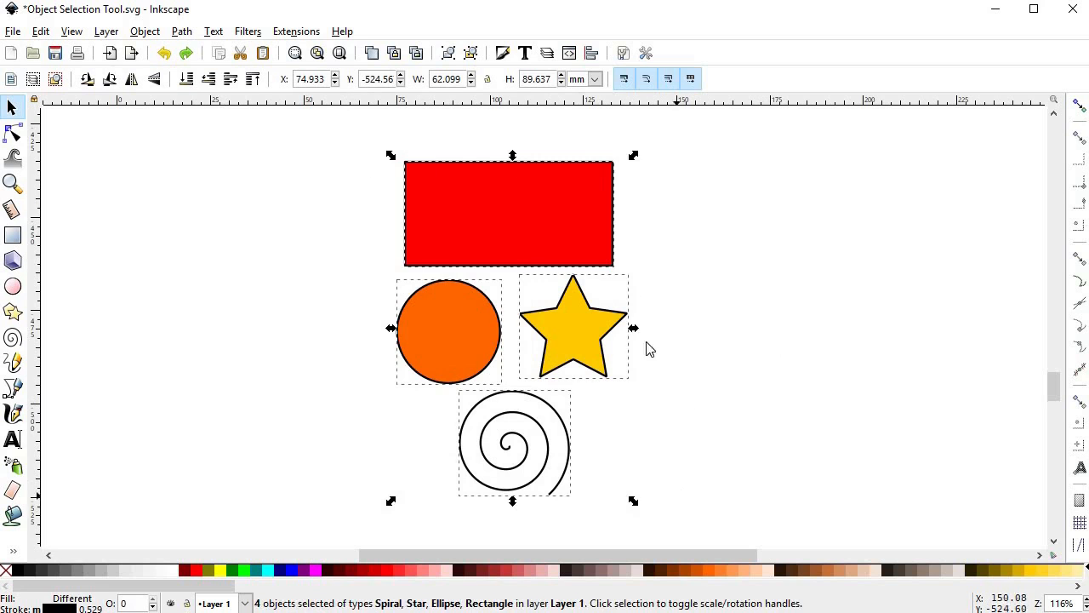
{"action": "left_click_drag", "start_coordinate": [634, 329], "coordinate": [682, 358]}
{"action": "left_click_drag", "start_coordinate": [536, 501], "coordinate": [536, 447]}
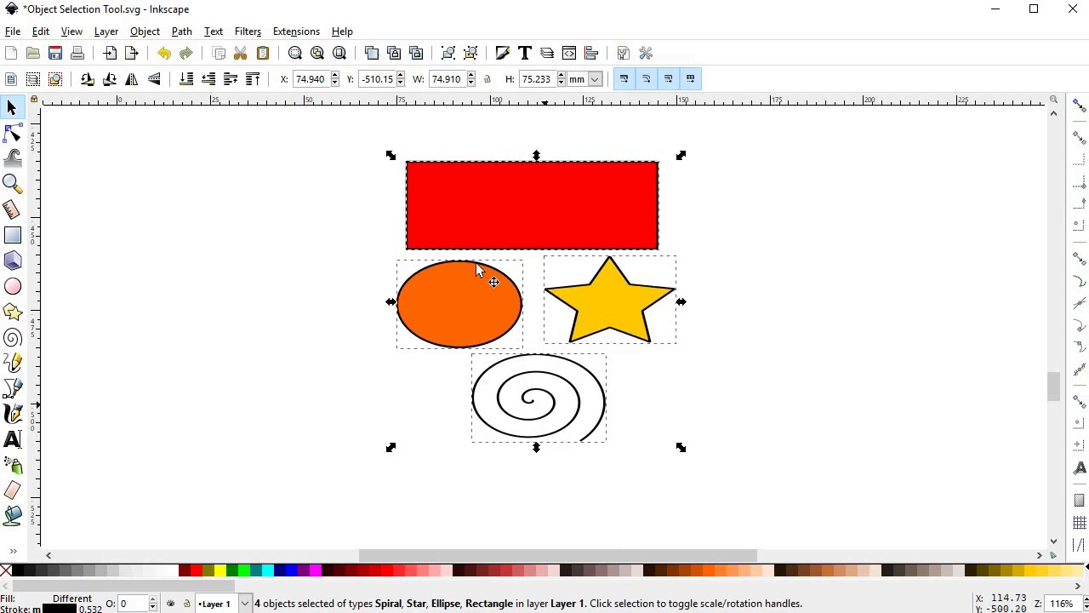
{"action": "left_click_drag", "start_coordinate": [394, 161], "coordinate": [473, 211]}
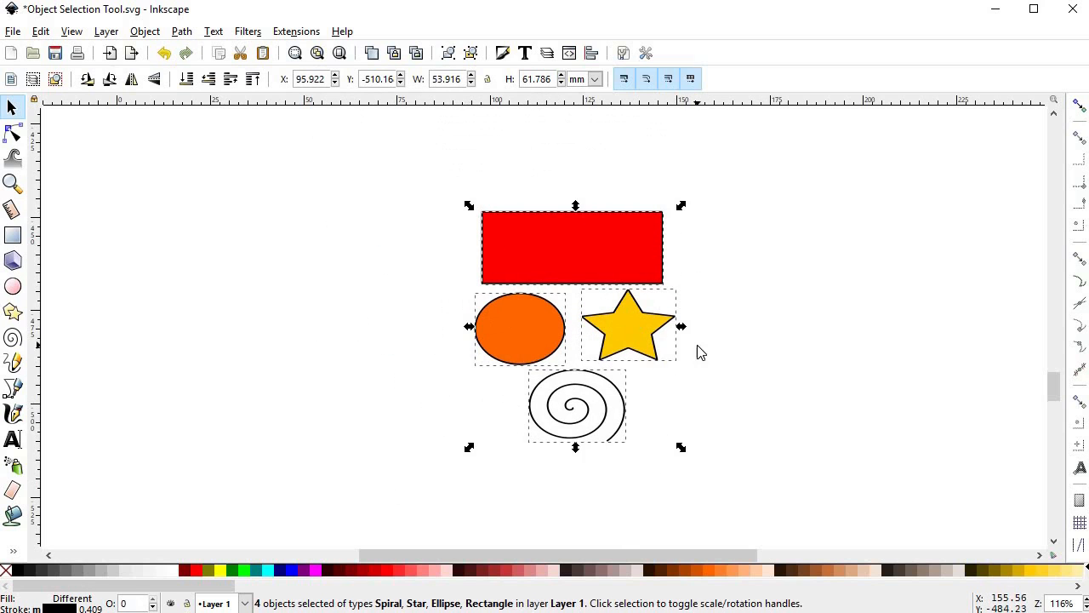
- Rotate and skew the four selected shapes together, including about a rotation centre relocated to their lower-left
{"action": "left_click", "coordinate": [585, 253]}
{"action": "left_click_drag", "start_coordinate": [683, 206], "coordinate": [642, 245]}
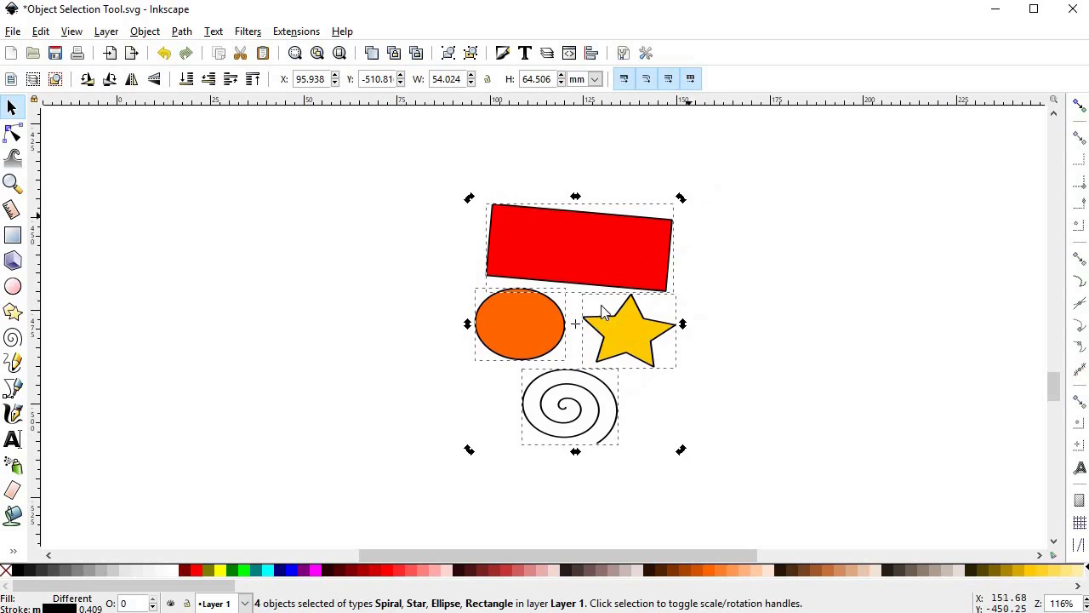
{"action": "left_click_drag", "start_coordinate": [575, 324], "coordinate": [482, 443]}
{"action": "left_click_drag", "start_coordinate": [681, 197], "coordinate": [607, 228]}
{"action": "left_click_drag", "start_coordinate": [557, 180], "coordinate": [517, 207]}
{"action": "key", "text": "ctrl+z"}
{"action": "left_click_drag", "start_coordinate": [449, 183], "coordinate": [476, 217]}
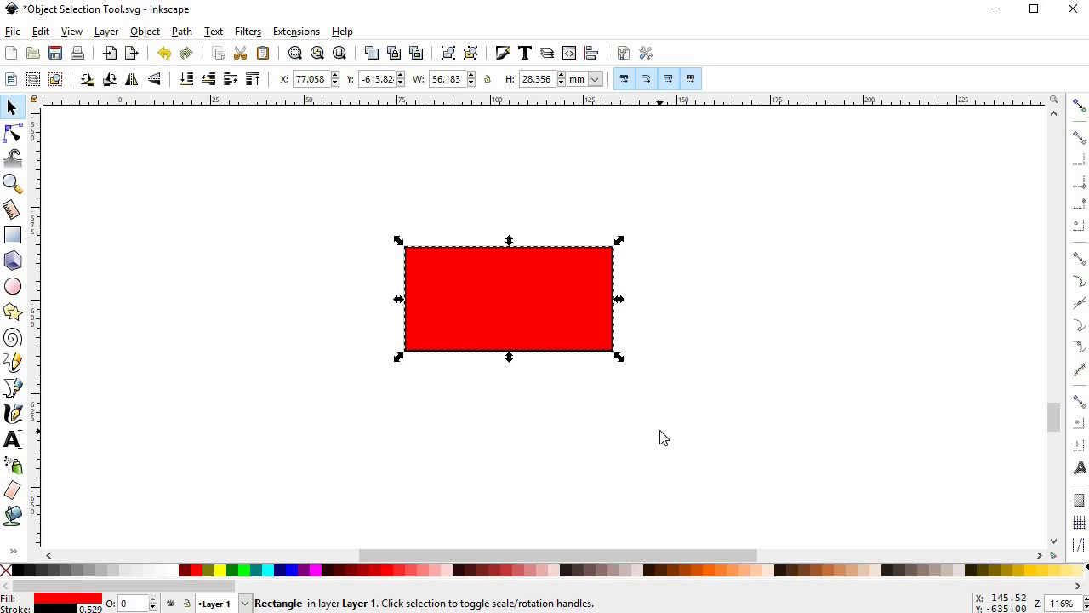
- Scale the single red rectangle proportionally from its corner and side handles to about 81.6 × 41.2 mm
{"action": "left_click_drag", "start_coordinate": [618, 357], "coordinate": [782, 445]}
{"action": "left_click_drag", "start_coordinate": [588, 439], "coordinate": [578, 347]}
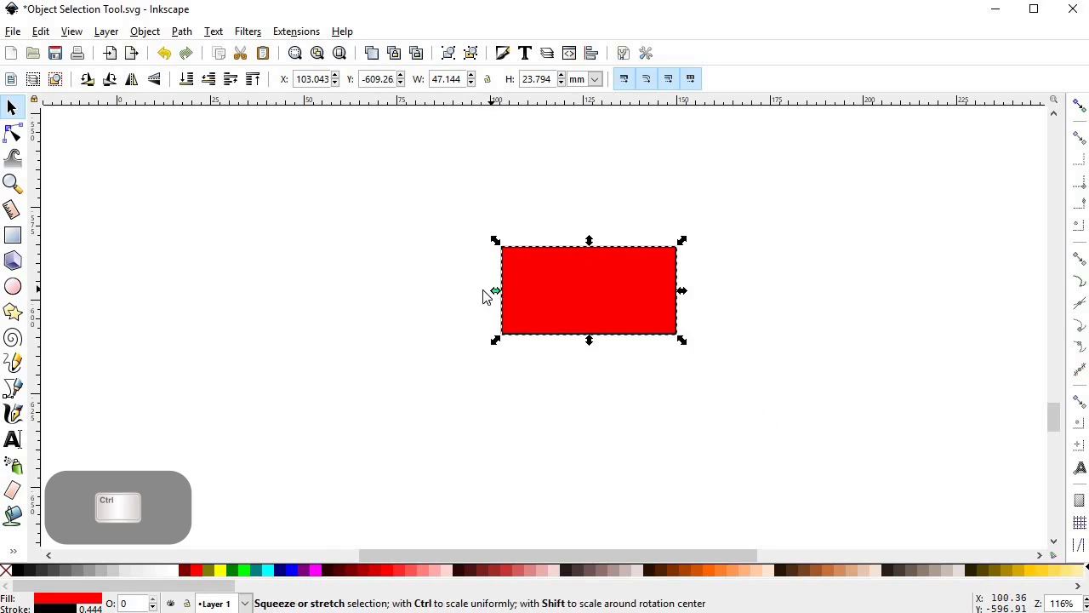
{"action": "left_click_drag", "start_coordinate": [498, 293], "coordinate": [368, 292]}
{"action": "left_click_drag", "start_coordinate": [681, 374], "coordinate": [673, 439]}
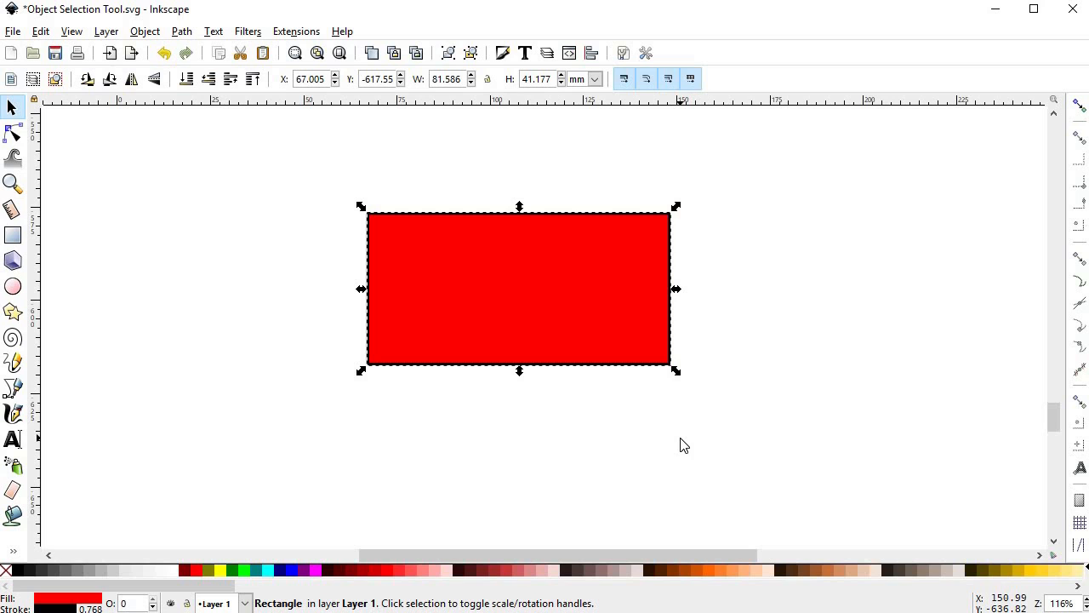
- Rotate the rectangle in snapped 15° increments until it stands upright
{"action": "left_click", "coordinate": [598, 317]}
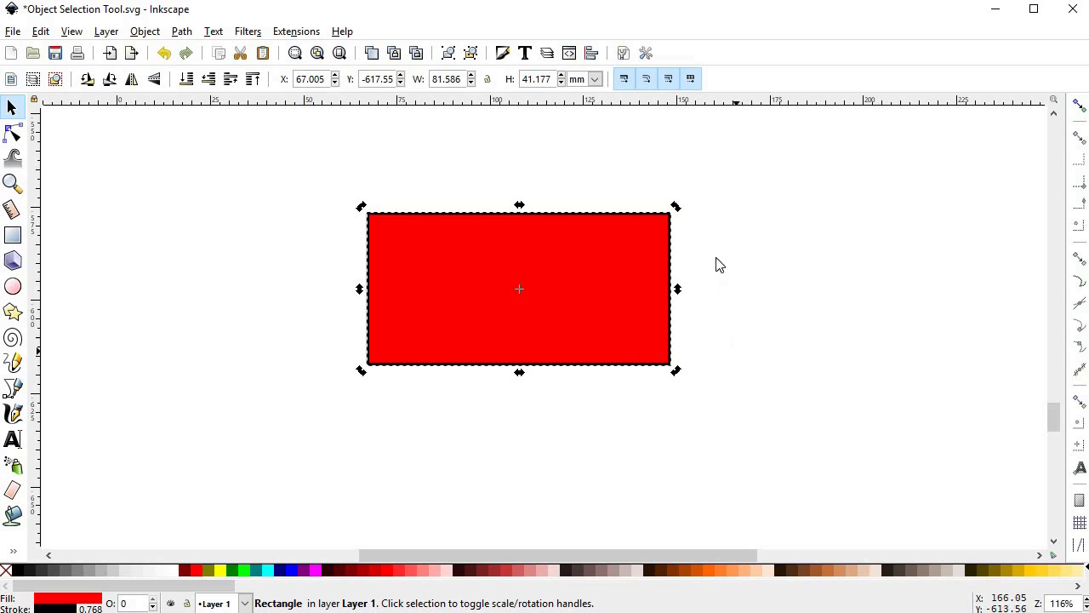
{"action": "left_click_drag", "start_coordinate": [679, 209], "coordinate": [700, 249]}
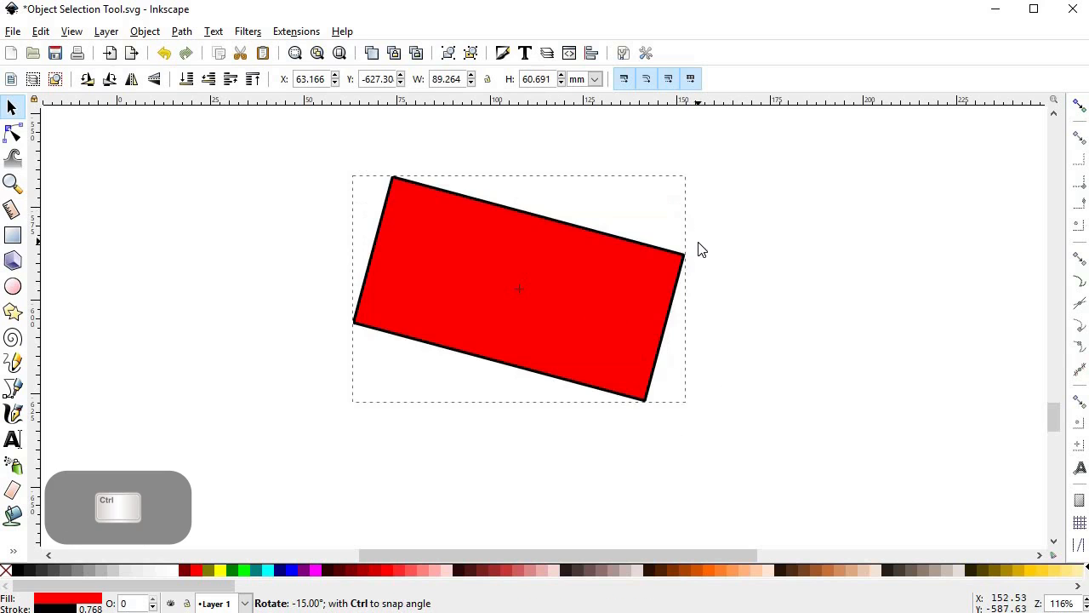
{"action": "left_click_drag", "start_coordinate": [695, 291], "coordinate": [597, 417]}
{"action": "left_click_drag", "start_coordinate": [531, 414], "coordinate": [409, 352]}
{"action": "left_click_drag", "start_coordinate": [388, 296], "coordinate": [488, 197]}
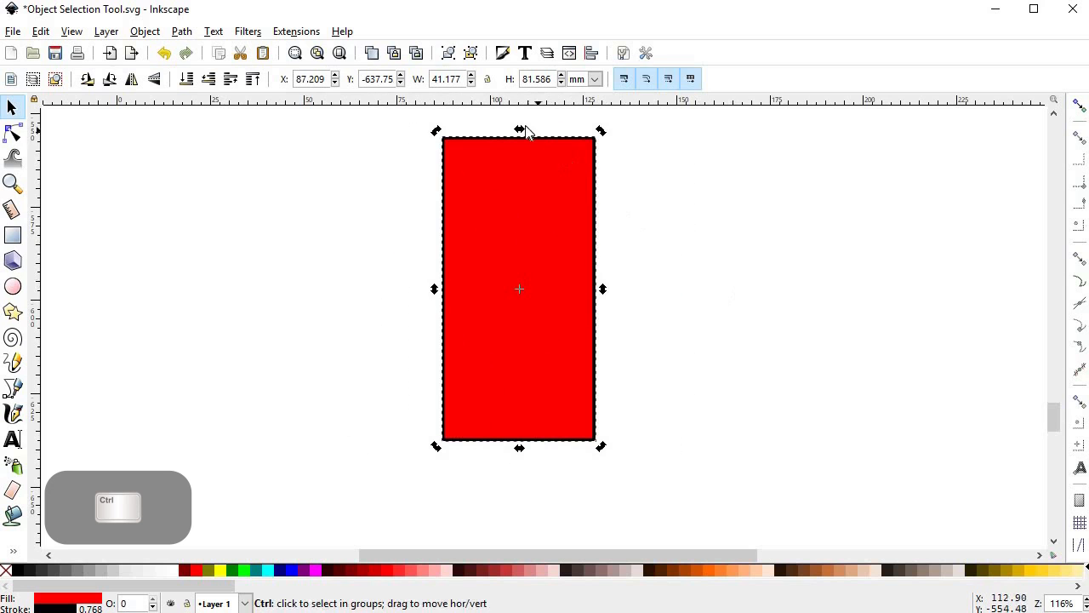
- Try a snapped skew on the upright rectangle, undo back to its horizontal orientation and deselect it
{"action": "mouse_move", "coordinate": [521, 130]}
{"action": "left_mouse_down"}
{"action": "mouse_move", "coordinate": [603, 134]}
{"action": "mouse_move", "coordinate": [515, 144]}
{"action": "left_mouse_up"}
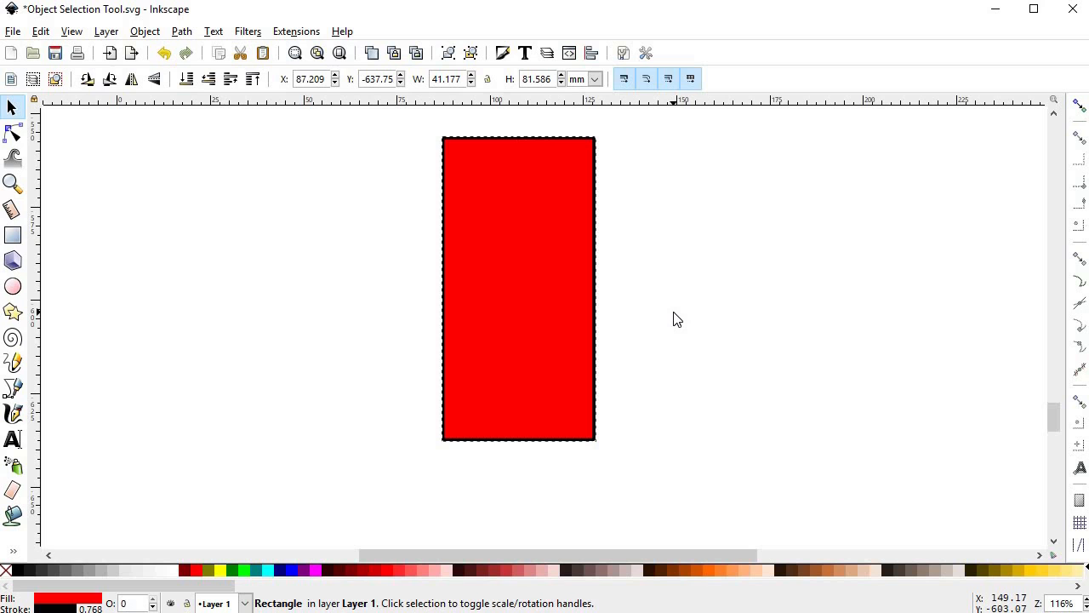
{"action": "key", "text": "ctrl+z"}
{"action": "left_click", "coordinate": [703, 438]}
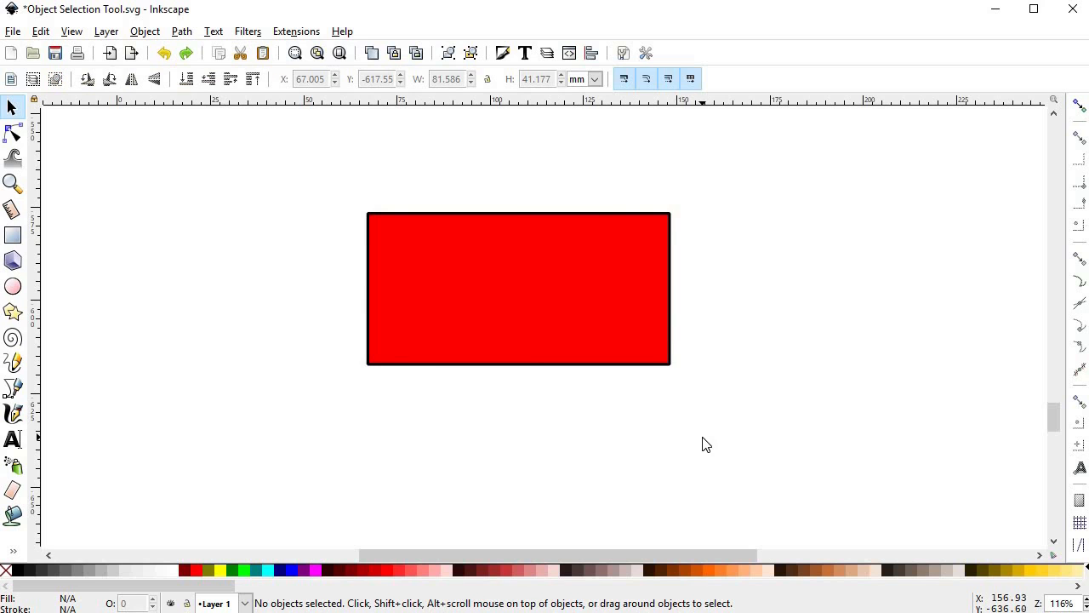
- Scale the red rectangle symmetrically about its centre to about 43.3 × 37.5 mm, undoing the wide stretch
{"action": "left_click", "coordinate": [606, 320]}
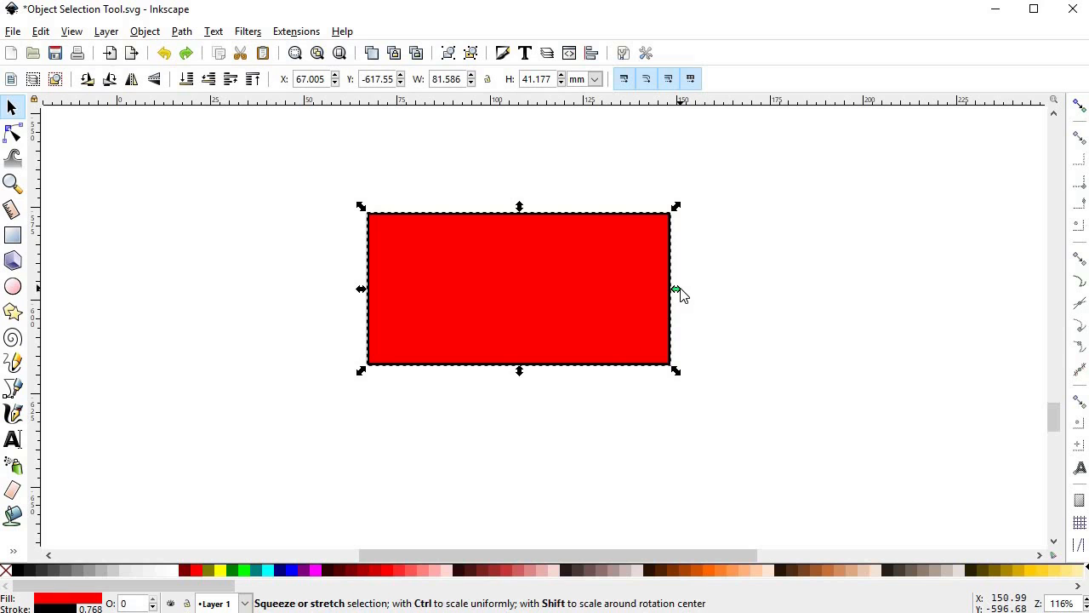
{"action": "left_click_drag", "start_coordinate": [676, 288], "coordinate": [900, 295]}
{"action": "key", "text": "ctrl+z"}
{"action": "left_click_drag", "start_coordinate": [678, 294], "coordinate": [633, 286]}
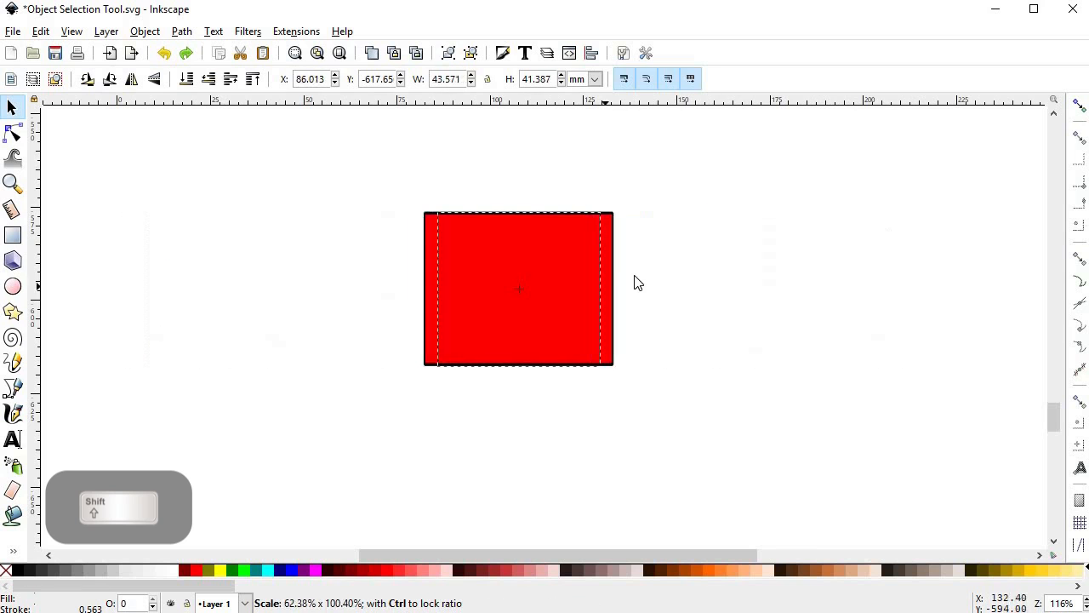
{"action": "left_click_drag", "start_coordinate": [631, 220], "coordinate": [605, 220]}
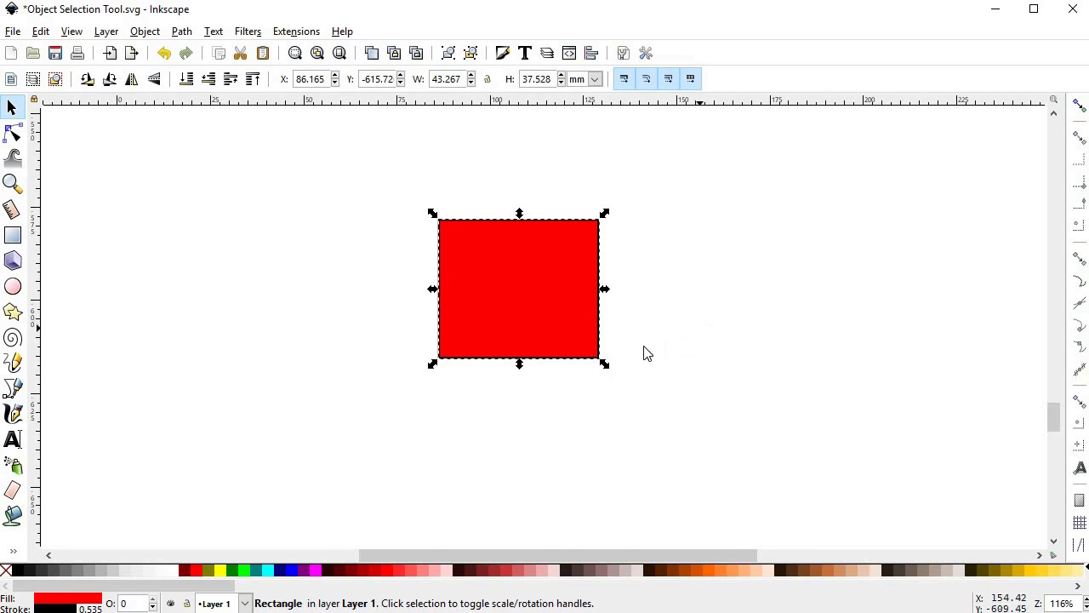
- Rotate and skew the rectangle about its opposite corner and opposite edge, undoing the skew before rotating again
{"action": "left_click", "coordinate": [568, 301]}
{"action": "mouse_move", "coordinate": [605, 213]}
{"action": "left_mouse_down"}
{"action": "mouse_move", "coordinate": [603, 197]}
{"action": "mouse_move", "coordinate": [593, 207]}
{"action": "mouse_move", "coordinate": [620, 224]}
{"action": "mouse_move", "coordinate": [586, 180]}
{"action": "mouse_move", "coordinate": [646, 232]}
{"action": "mouse_move", "coordinate": [613, 197]}
{"action": "mouse_move", "coordinate": [640, 251]}
{"action": "mouse_move", "coordinate": [552, 145]}
{"action": "mouse_move", "coordinate": [642, 289]}
{"action": "mouse_move", "coordinate": [586, 158]}
{"action": "mouse_move", "coordinate": [622, 209]}
{"action": "left_mouse_up"}
{"action": "left_click_drag", "start_coordinate": [522, 213], "coordinate": [542, 251]}
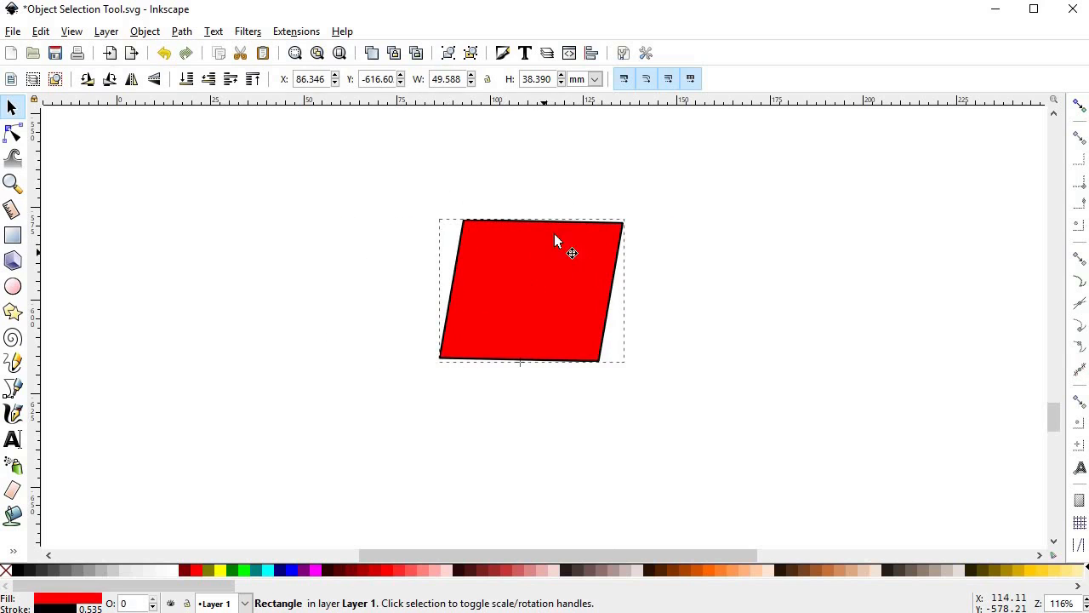
{"action": "key", "text": "ctrl+z"}
{"action": "left_click_drag", "start_coordinate": [618, 356], "coordinate": [660, 377]}
{"action": "left_click", "coordinate": [679, 234]}
{"action": "left_click_drag", "start_coordinate": [686, 212], "coordinate": [687, 240]}
- Delete the leftover selected shape and draw a perfect red circle with the Ellipse tool in the empty canvas area
{"action": "key", "text": "Delete"}
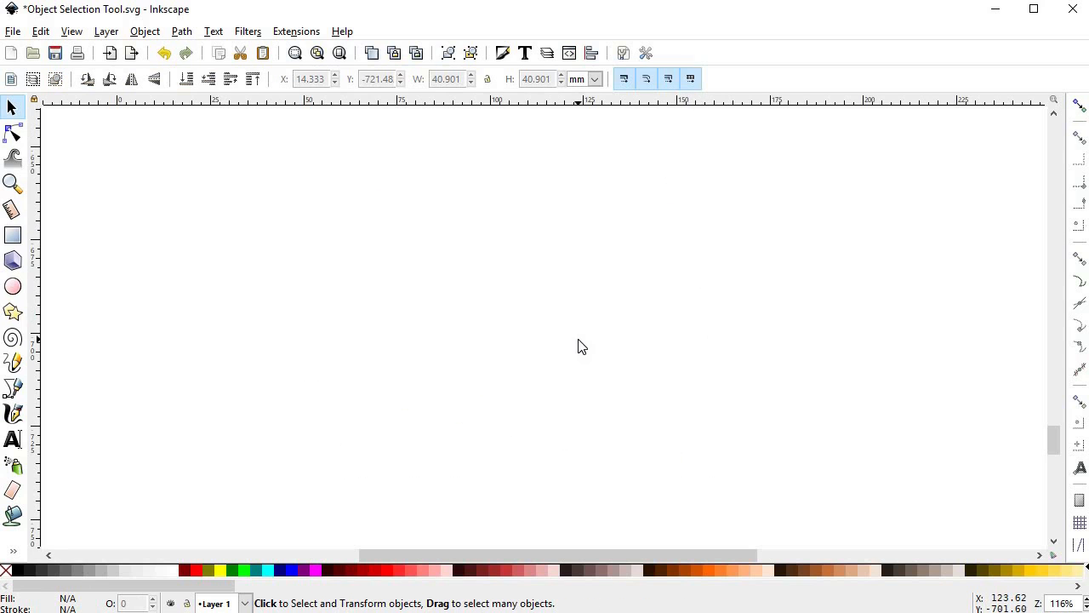
{"action": "left_click", "coordinate": [17, 284]}
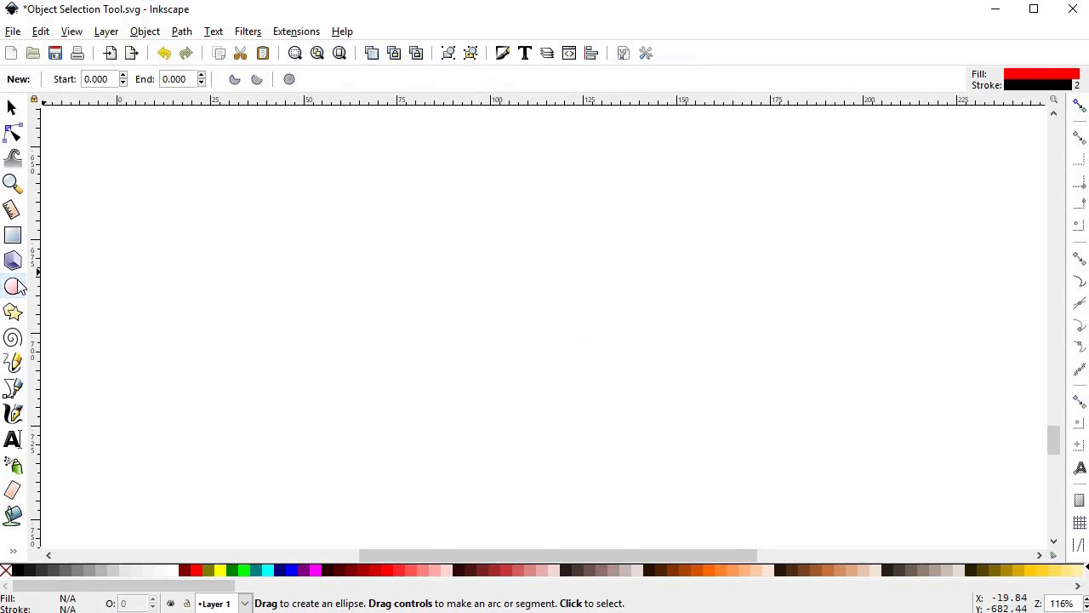
{"action": "key", "text": "ctrl"}
{"action": "left_click_drag", "start_coordinate": [137, 263], "coordinate": [341, 403]}
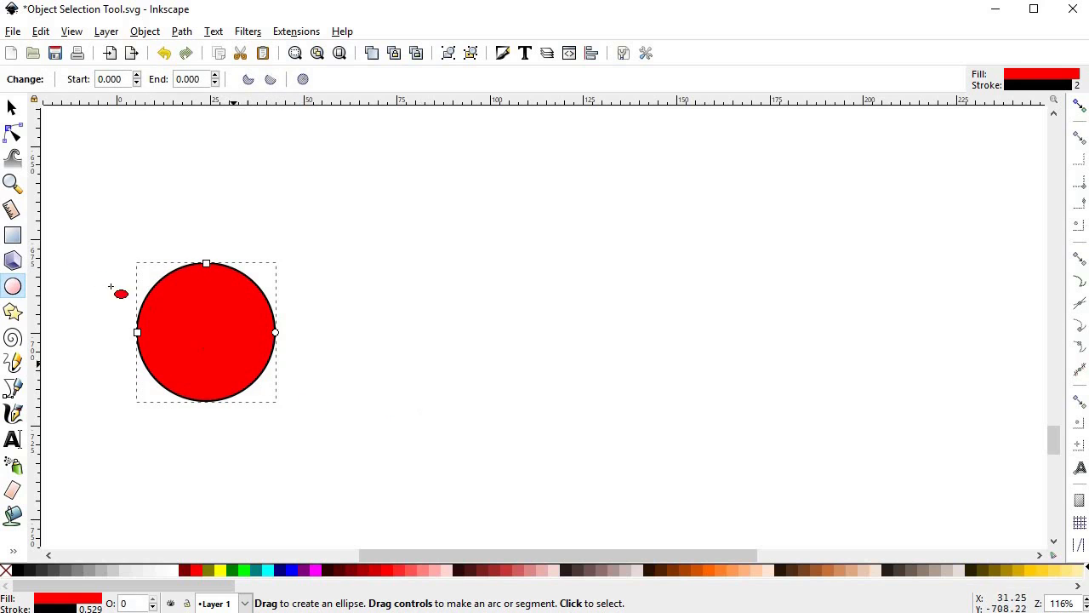
- Draw a rectangle about 56.6 × 36 mm outward from its centre beside the circle, and a square further right
{"action": "left_click", "coordinate": [21, 239]}
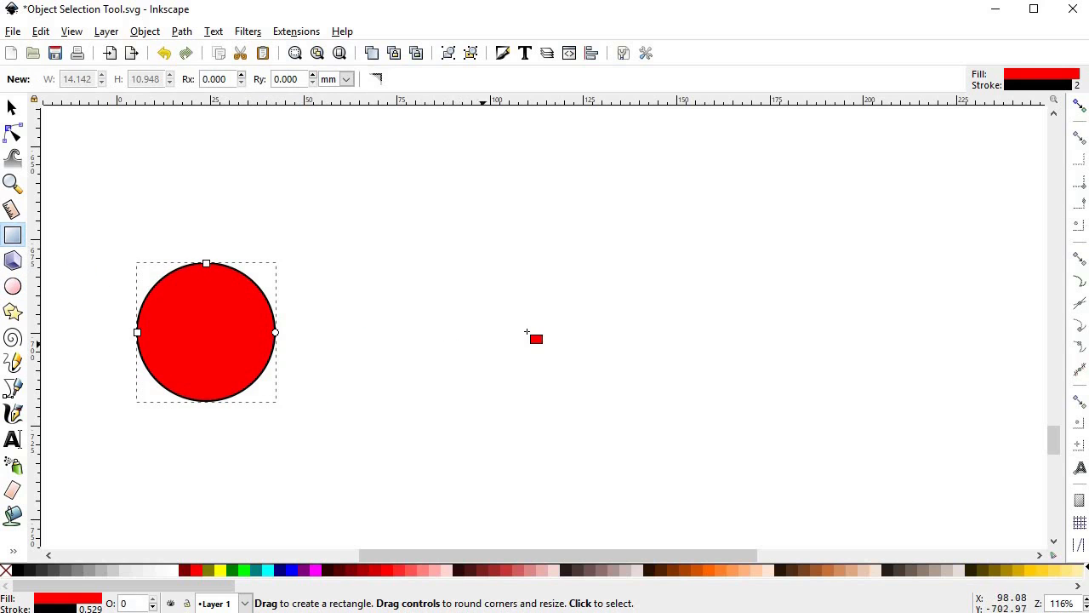
{"action": "left_click_drag", "start_coordinate": [555, 324], "coordinate": [662, 391]}
{"action": "left_click_drag", "start_coordinate": [698, 426], "coordinate": [698, 425]}
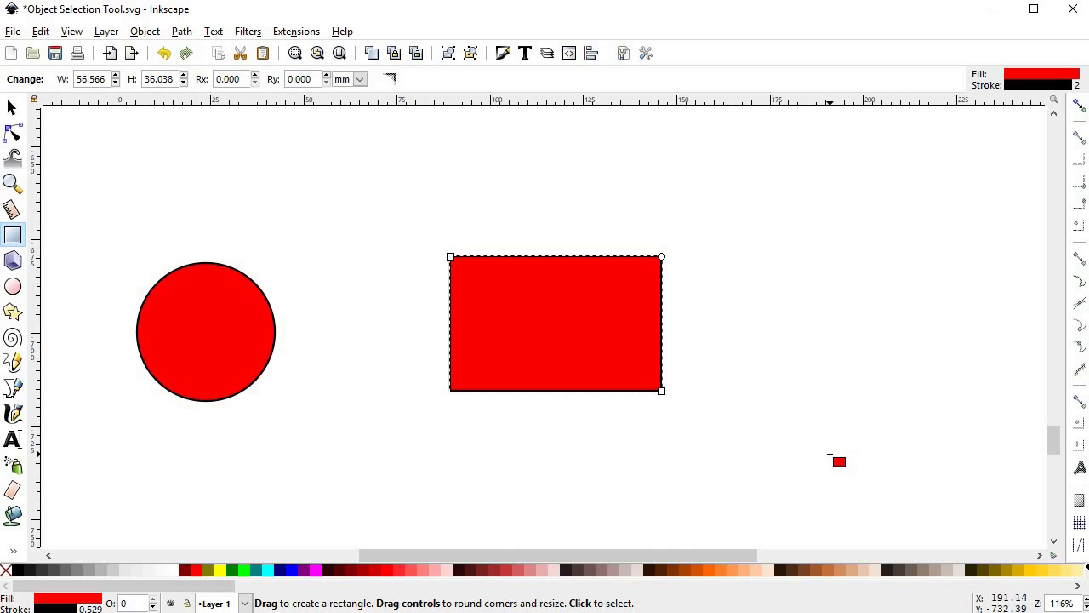
{"action": "key", "text": "ctrl"}
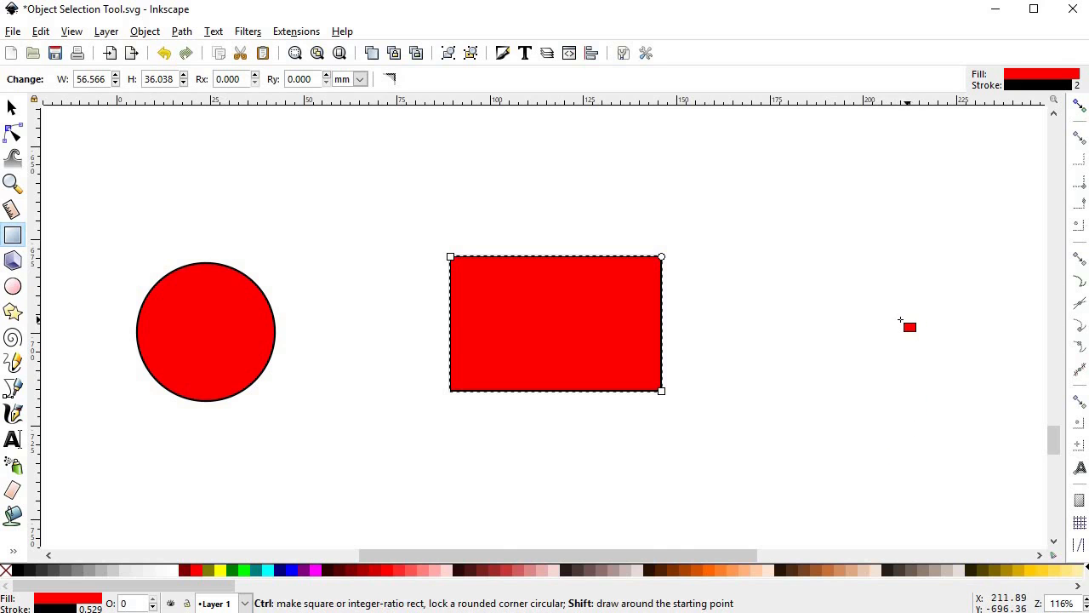
{"action": "left_click_drag", "start_coordinate": [888, 319], "coordinate": [955, 384]}
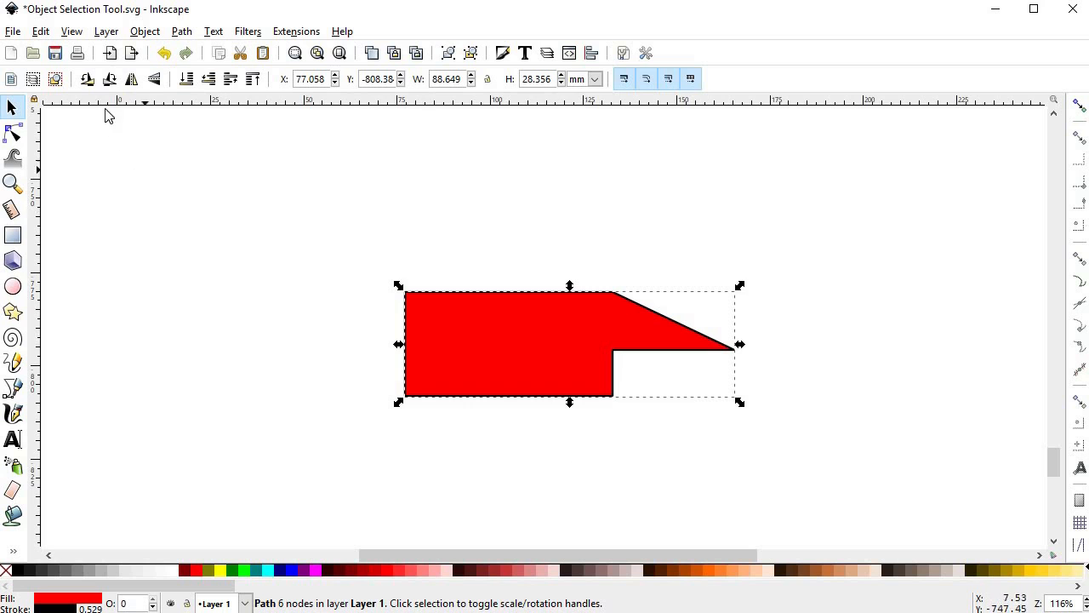
- Rotate the pointed red path counter-clockwise in 90° steps through a full turn, and clockwise through a full turn
{"action": "left_click", "coordinate": [86, 79]}
{"action": "left_click", "coordinate": [86, 79]}
{"action": "left_click", "coordinate": [87, 81]}
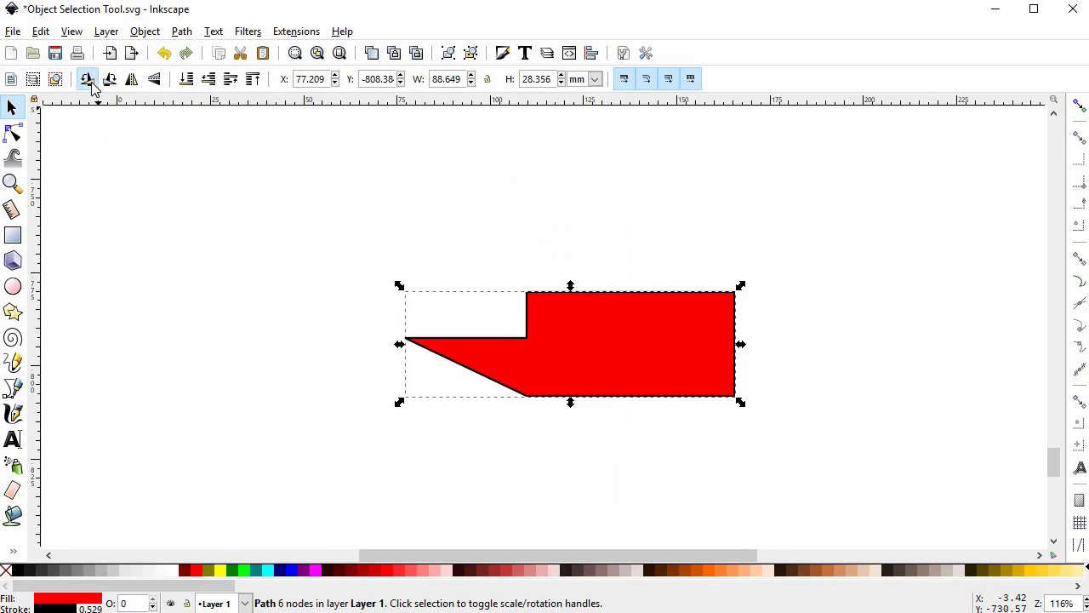
{"action": "left_click", "coordinate": [88, 80]}
{"action": "left_click", "coordinate": [110, 79]}
{"action": "left_click", "coordinate": [110, 79]}
{"action": "left_click", "coordinate": [110, 79]}
{"action": "left_click", "coordinate": [110, 79]}
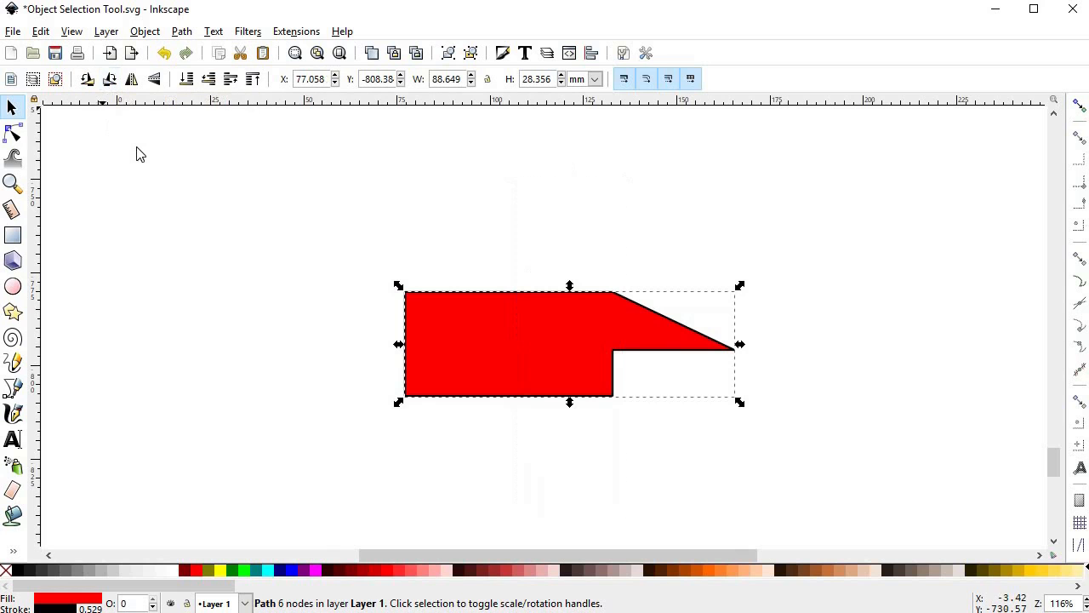
- Flip the red path horizontally so its point faces left, and flip it vertically back and forth
{"action": "left_click", "coordinate": [132, 79]}
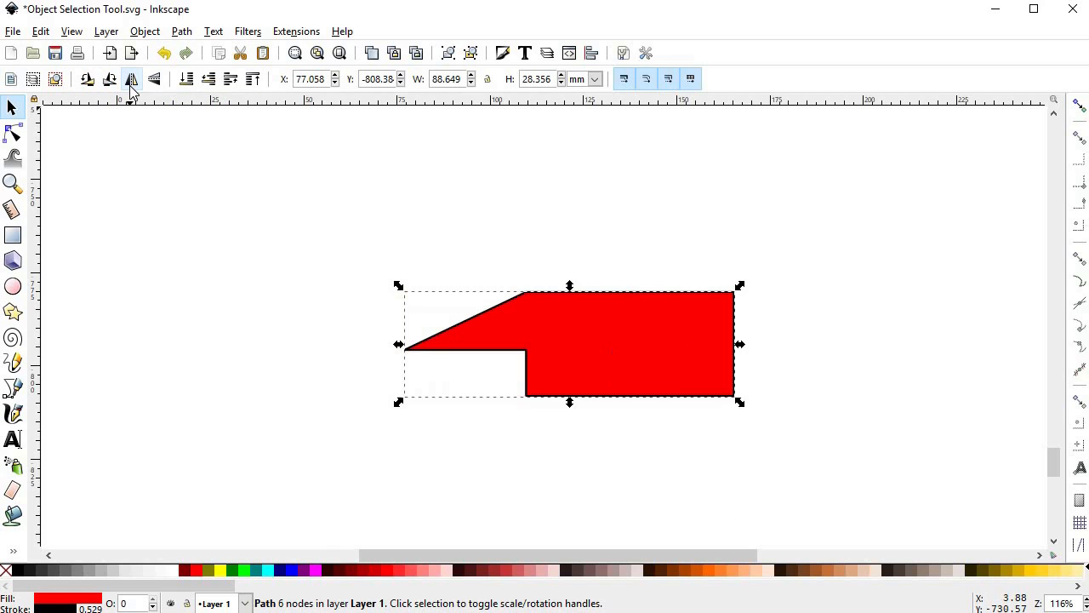
{"action": "left_click", "coordinate": [132, 80]}
{"action": "left_click", "coordinate": [132, 79]}
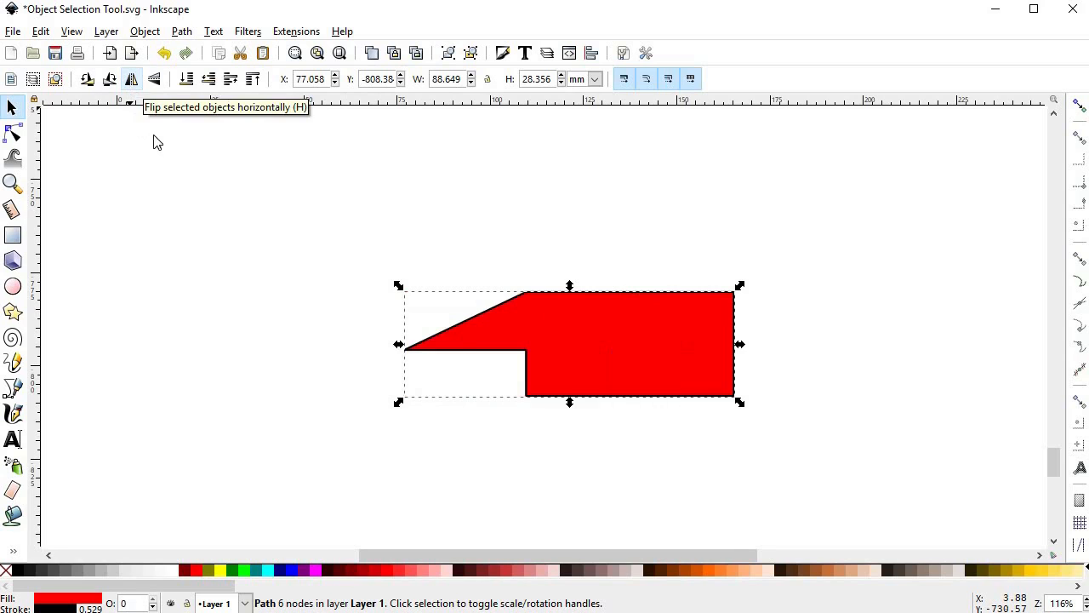
{"action": "left_click", "coordinate": [154, 79]}
{"action": "left_click", "coordinate": [154, 79]}
{"action": "left_click", "coordinate": [154, 79]}
{"action": "left_click", "coordinate": [154, 79]}
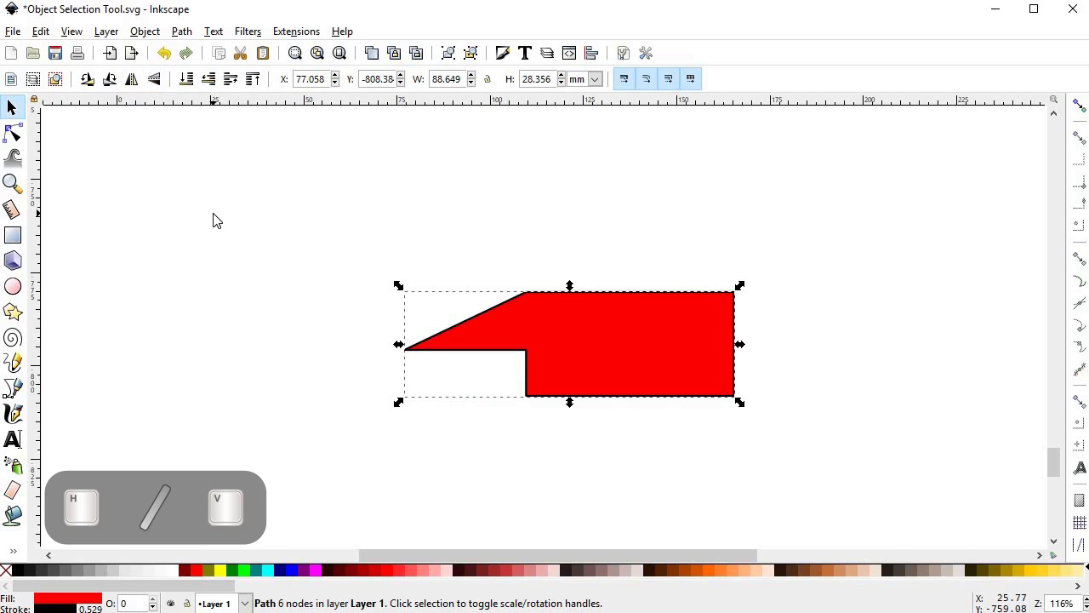
- Flip the red path repeatedly in both directions until its point faces right with the sloped edge on top
{"action": "key", "text": "h"}
{"action": "key", "text": "v"}
{"action": "key", "text": "v"}
{"action": "key", "text": "h"}
{"action": "key", "text": "h"}
{"action": "key", "text": "v"}
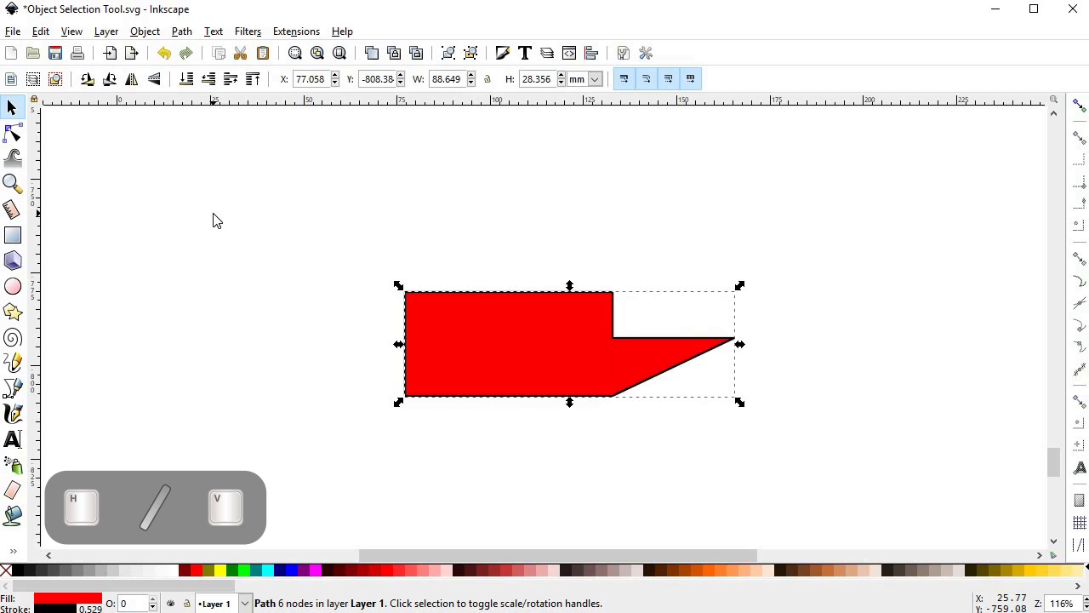
{"action": "key", "text": "v"}
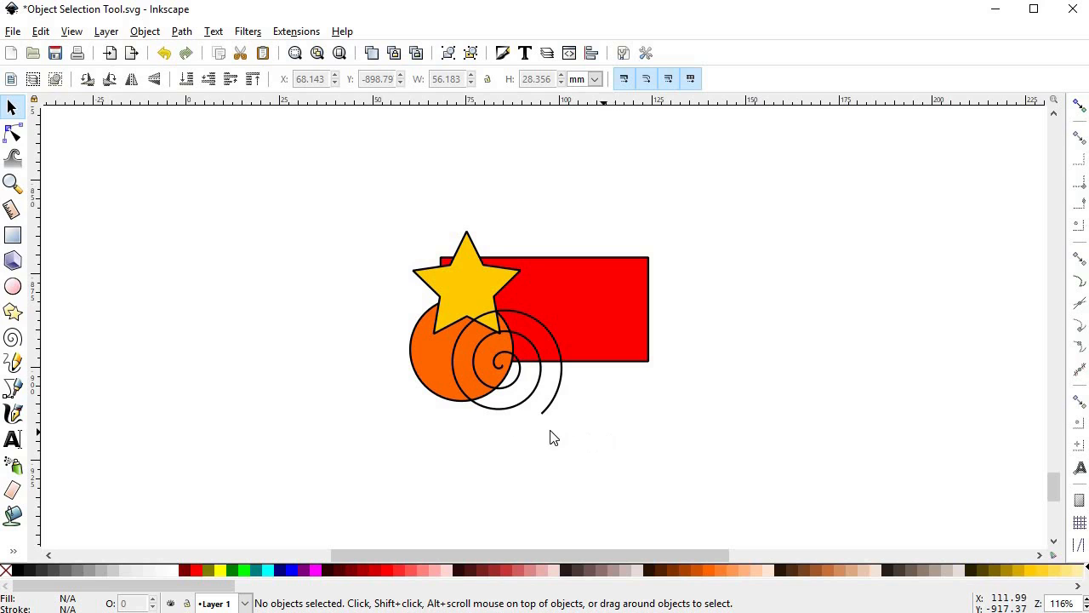
- Lower the orange circle beneath all the overlapping shapes, and raise it above all of them
{"action": "left_click", "coordinate": [422, 362]}
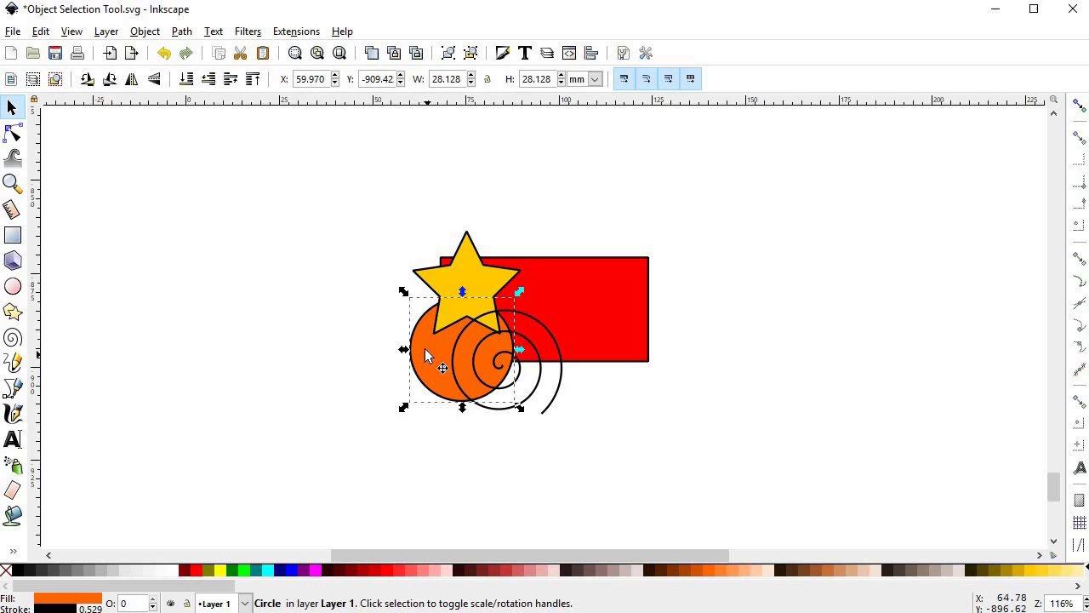
{"action": "left_click", "coordinate": [184, 85]}
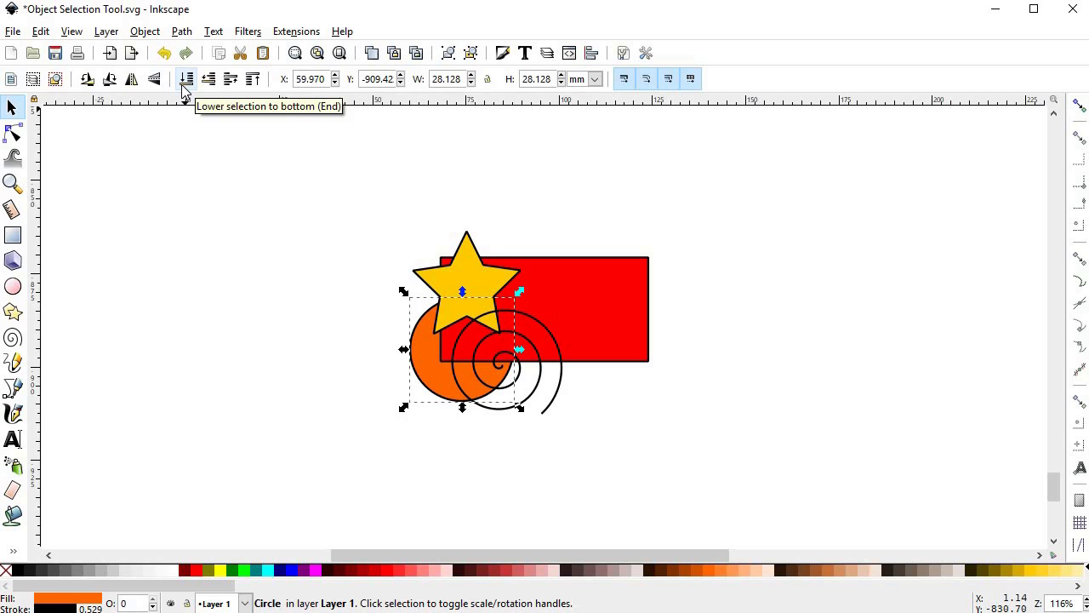
{"action": "left_click", "coordinate": [253, 81]}
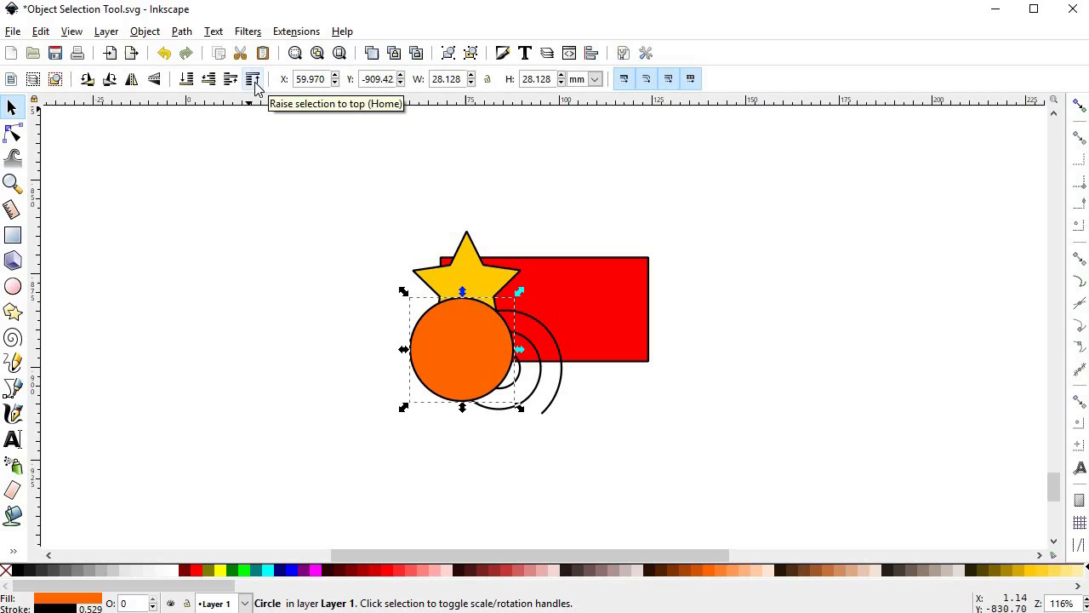
- Lower the orange circle three levels in the stack one at a time, and raise it back three levels to the front
{"action": "left_click", "coordinate": [212, 83]}
{"action": "left_click", "coordinate": [213, 85]}
{"action": "left_click", "coordinate": [211, 85]}
{"action": "left_click", "coordinate": [228, 85]}
{"action": "left_click", "coordinate": [229, 86]}
{"action": "left_click", "coordinate": [229, 87]}
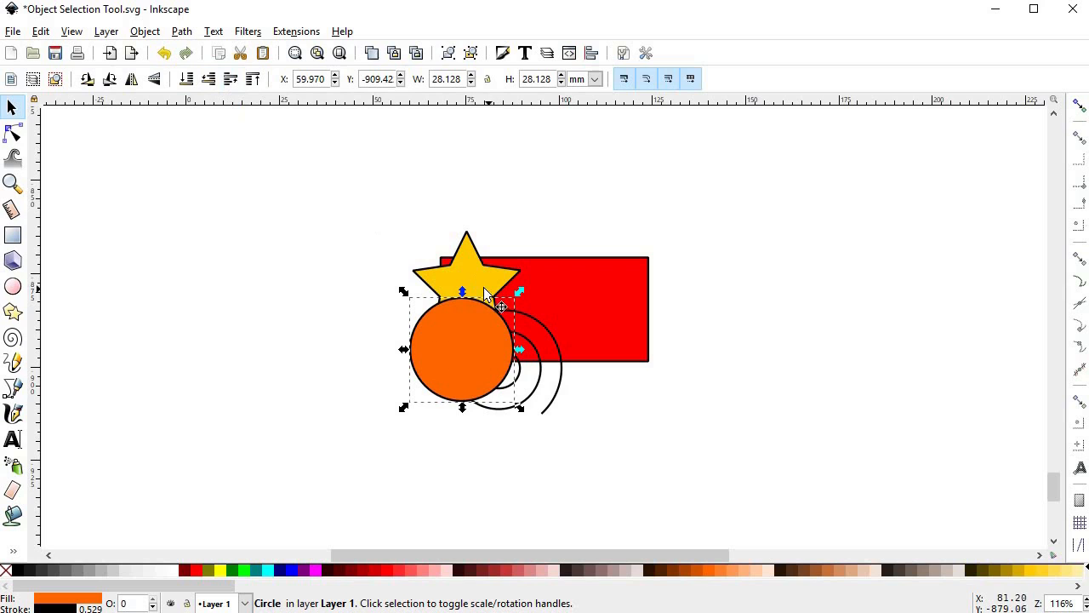
{"action": "left_click", "coordinate": [547, 354]}
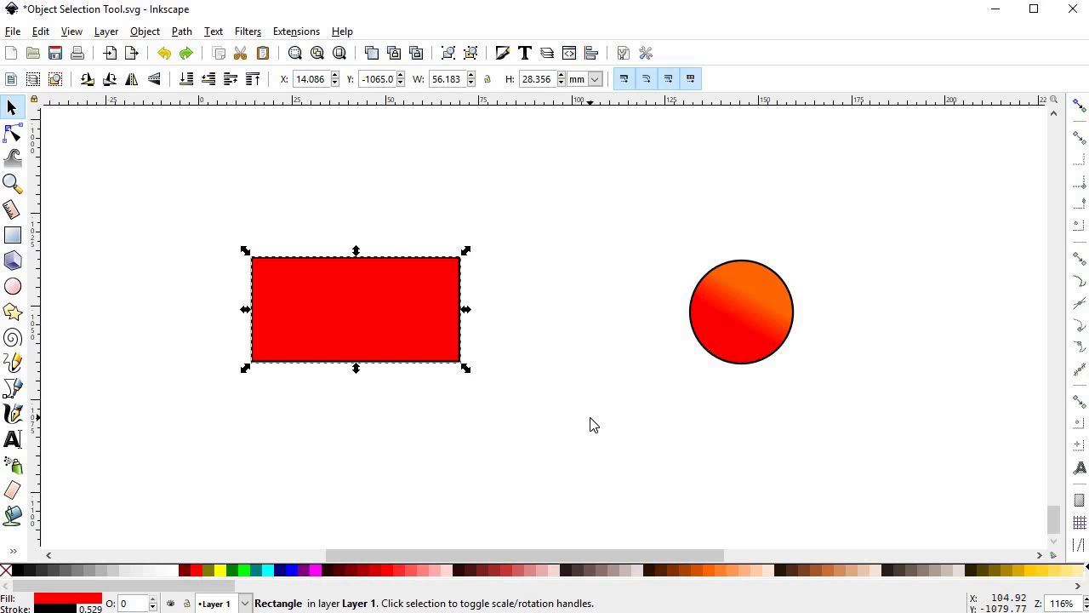
- Enlarge the red rectangle outward about its centre from a corner, and toggle the scaling of stroke width with objects off and on
{"action": "mouse_move", "coordinate": [466, 251]}
{"action": "left_mouse_down"}
{"action": "mouse_move", "coordinate": [624, 162]}
{"action": "mouse_move", "coordinate": [625, 173]}
{"action": "mouse_move", "coordinate": [481, 259]}
{"action": "mouse_move", "coordinate": [493, 276]}
{"action": "mouse_move", "coordinate": [583, 162]}
{"action": "mouse_move", "coordinate": [580, 192]}
{"action": "left_mouse_up"}
{"action": "left_click", "coordinate": [623, 79]}
{"action": "left_click", "coordinate": [623, 78]}
- Move the gradient-filled circle outward from the rectangle and slightly down, and turn off moving gradients along with objects
{"action": "left_click", "coordinate": [749, 329]}
{"action": "left_click_drag", "start_coordinate": [783, 311], "coordinate": [919, 374]}
{"action": "left_click", "coordinate": [668, 78]}
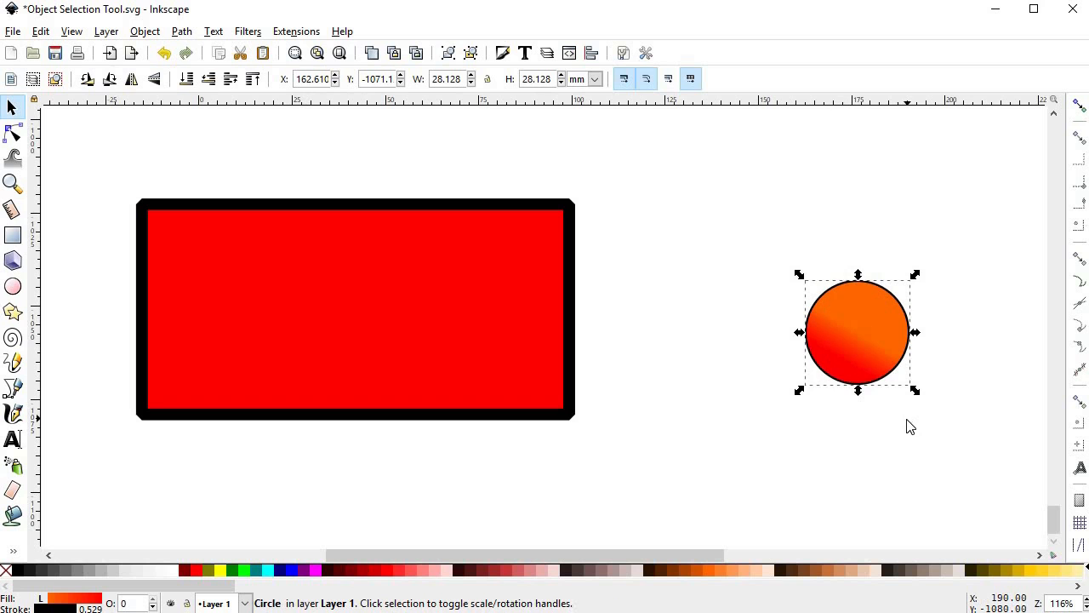